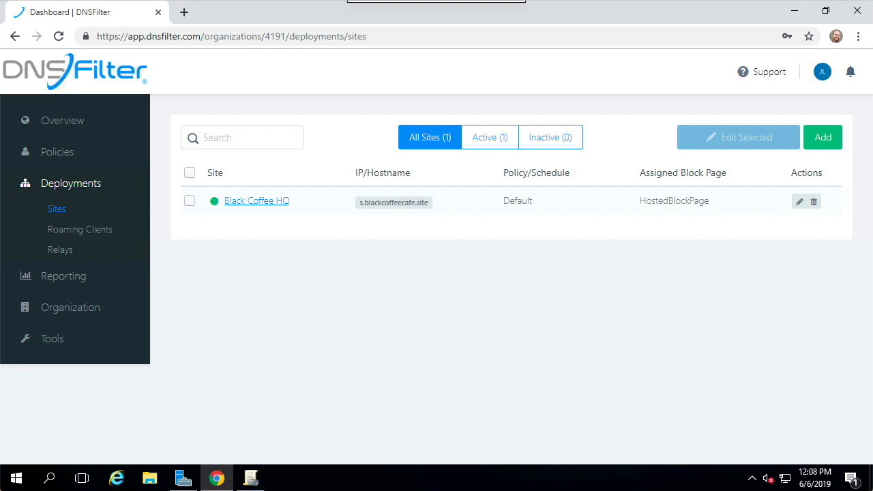
# Step: Download the 64-bit Windows installer of the DNSFilter agent from the roaming clients' install page
pyautogui.click(97, 184)
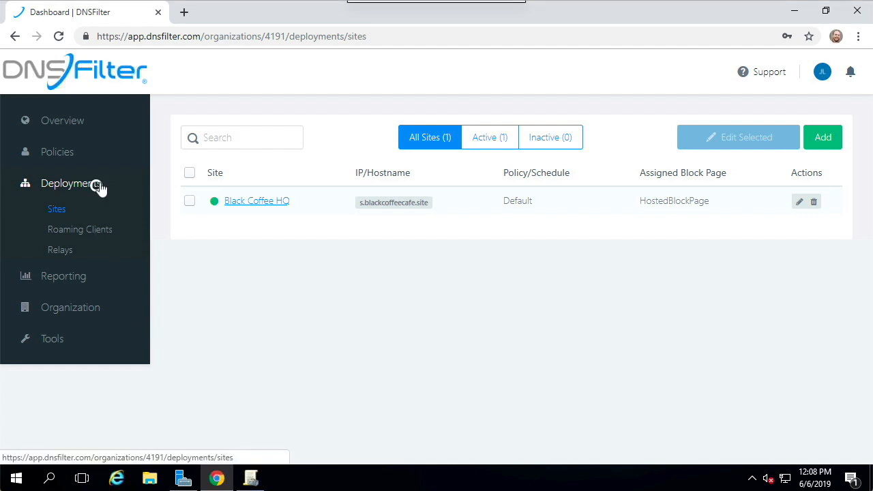
pyautogui.click(89, 229)
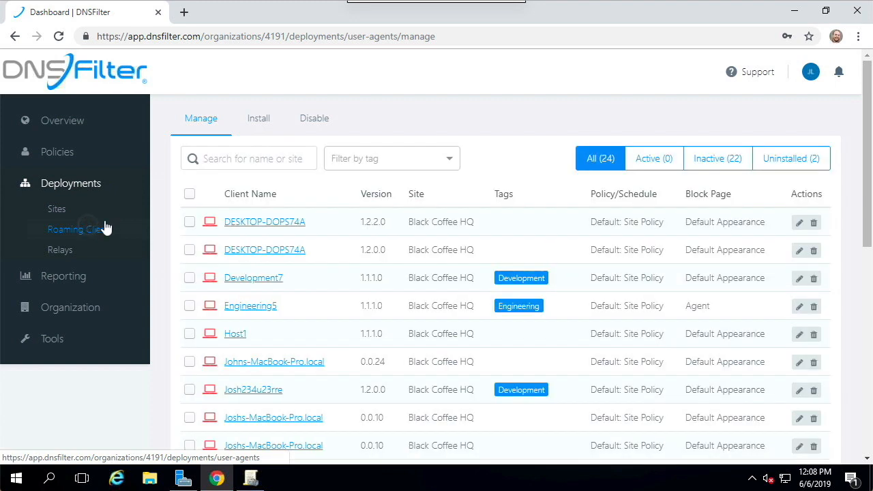
pyautogui.click(257, 122)
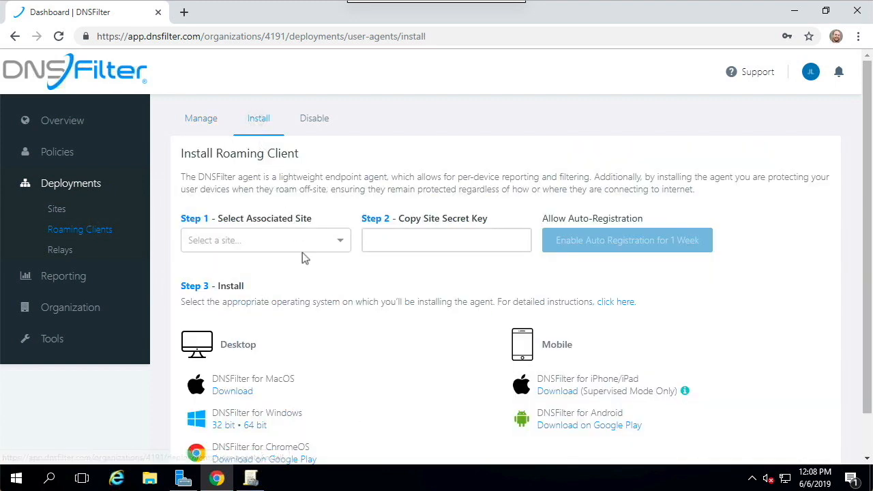
pyautogui.scroll(-1, 380, 344)
pyautogui.click(257, 380)
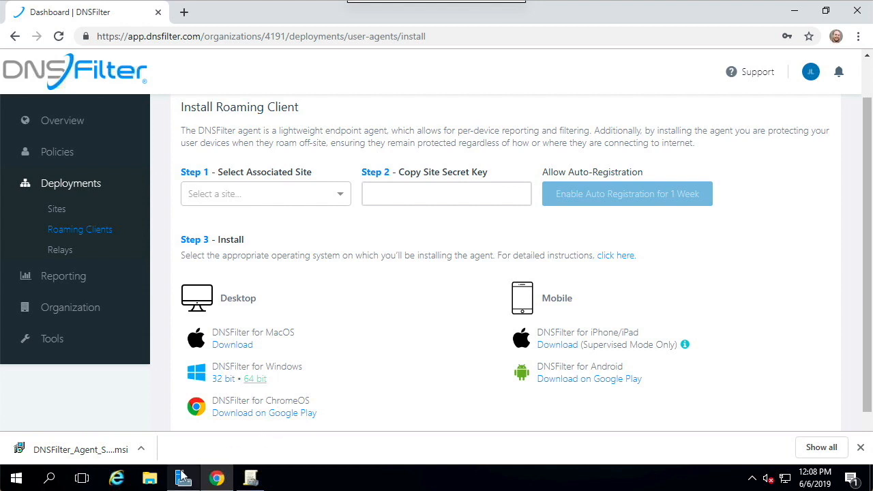
# Step: Run the Orca application from C:\Program Files (x86)\Orca, accept the security warning and maximize its window
pyautogui.click(150, 477)
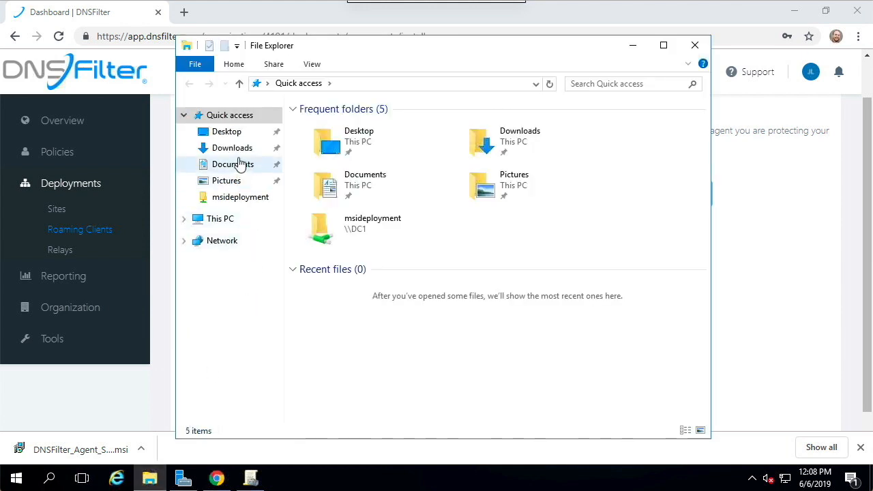
pyautogui.click(227, 219)
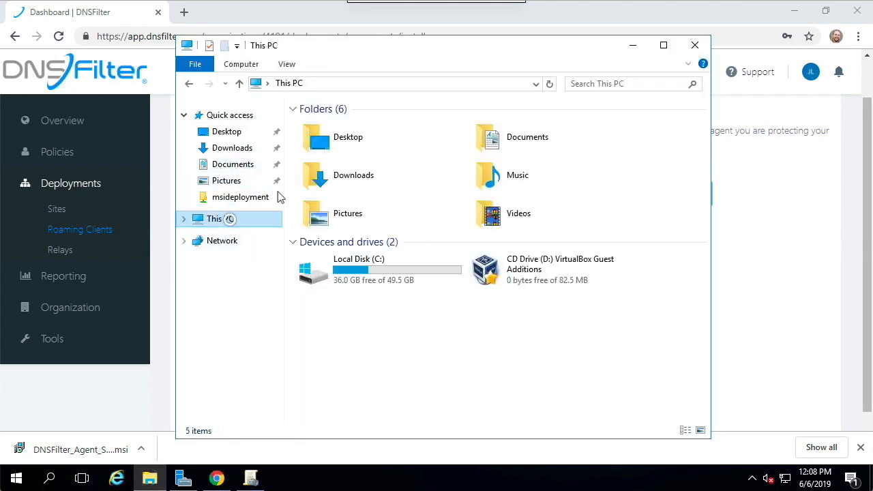
pyautogui.doubleClick(355, 273)
pyautogui.doubleClick(365, 154)
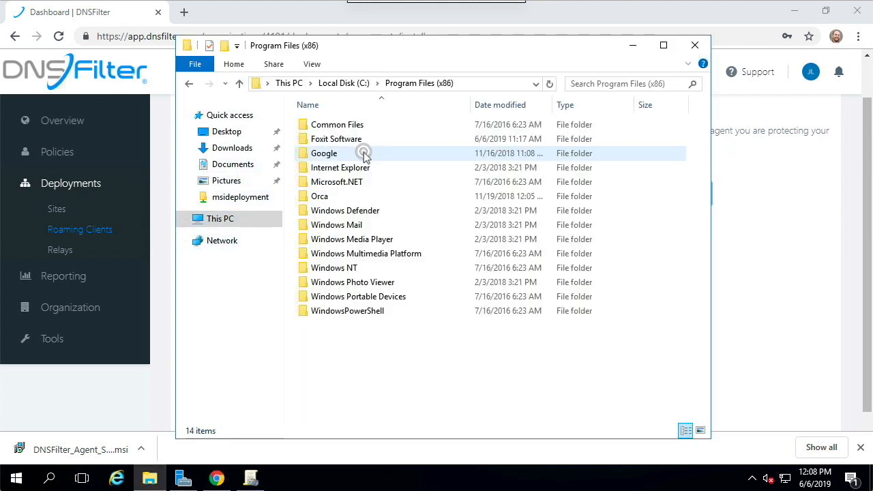
pyautogui.doubleClick(337, 196)
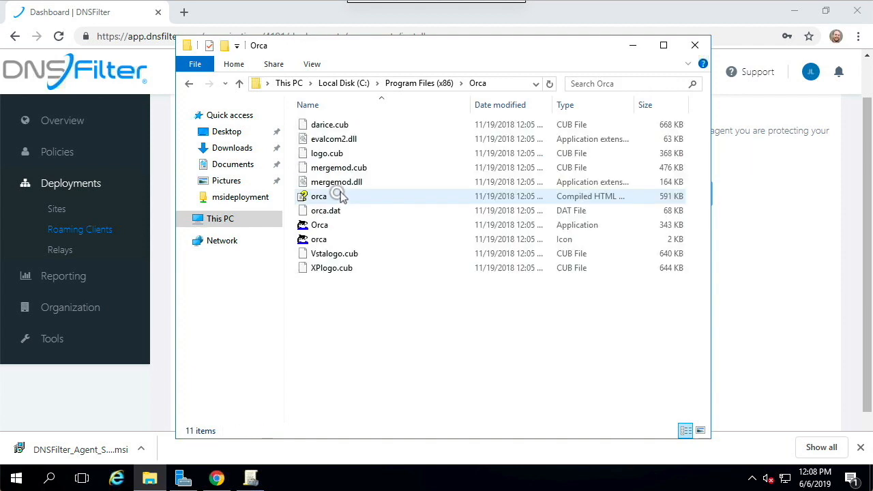
pyautogui.doubleClick(331, 226)
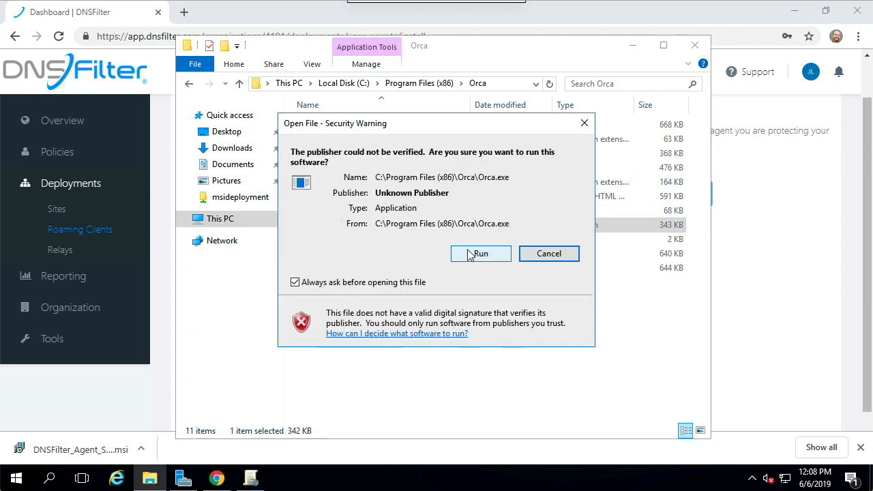
pyautogui.click(479, 254)
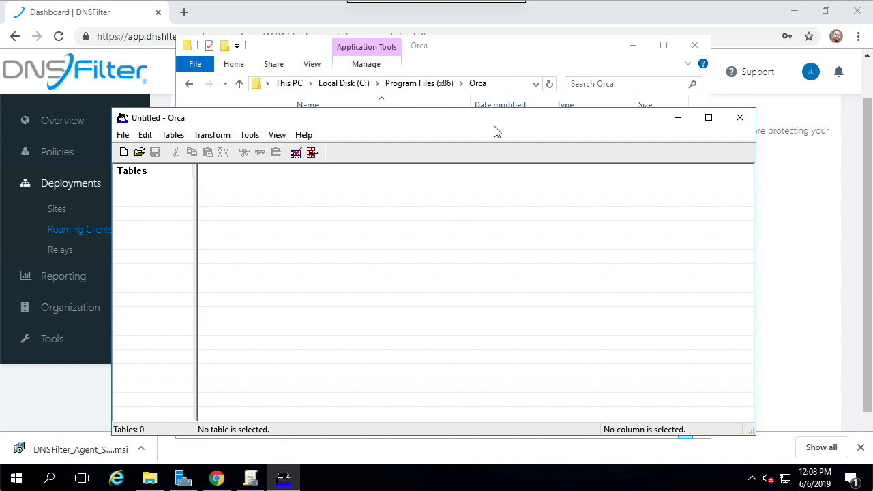
pyautogui.doubleClick(498, 118)
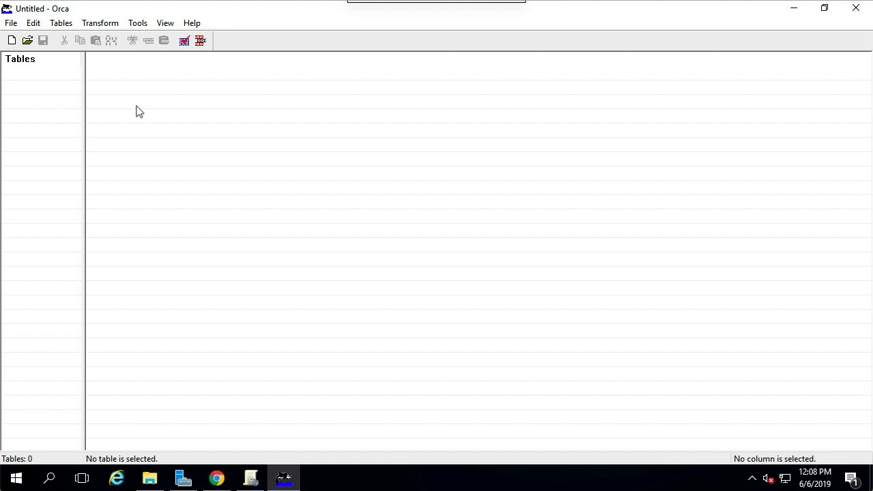
# Step: Open the DNSFilter_Agent_Setup installer from Downloads and display the SetCMD rows of its CustomAction table
pyautogui.click(29, 39)
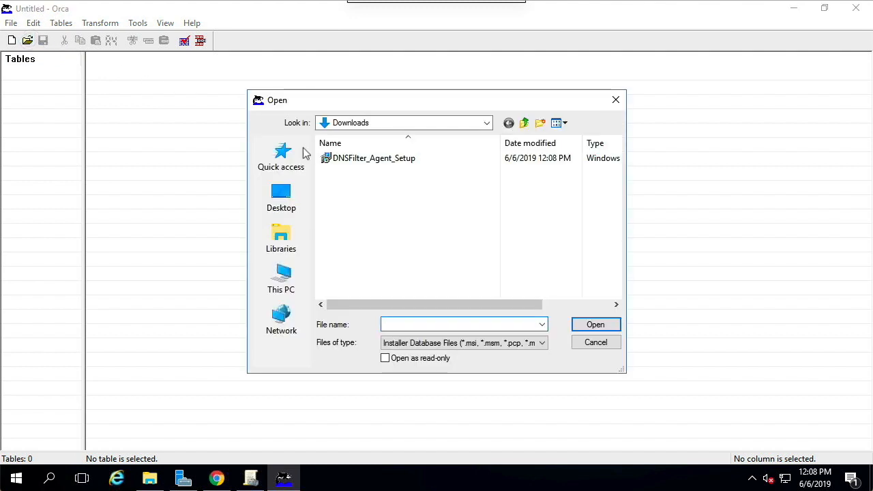
pyautogui.doubleClick(419, 161)
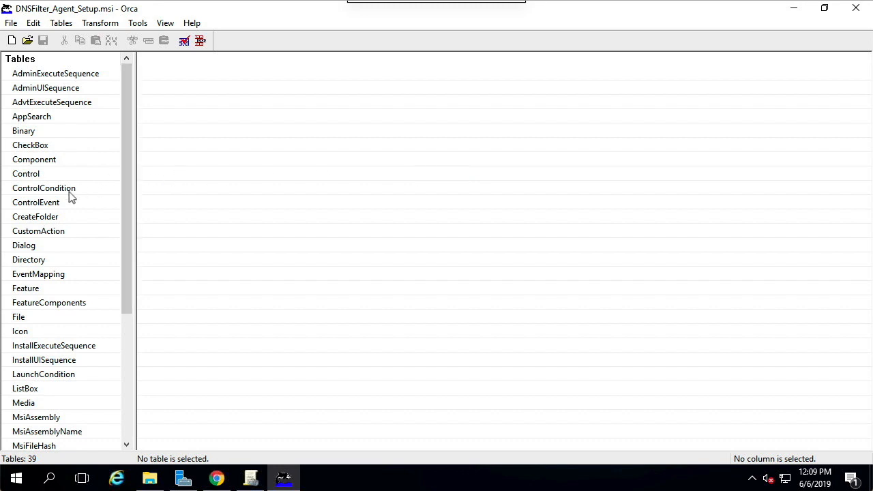
pyautogui.click(53, 230)
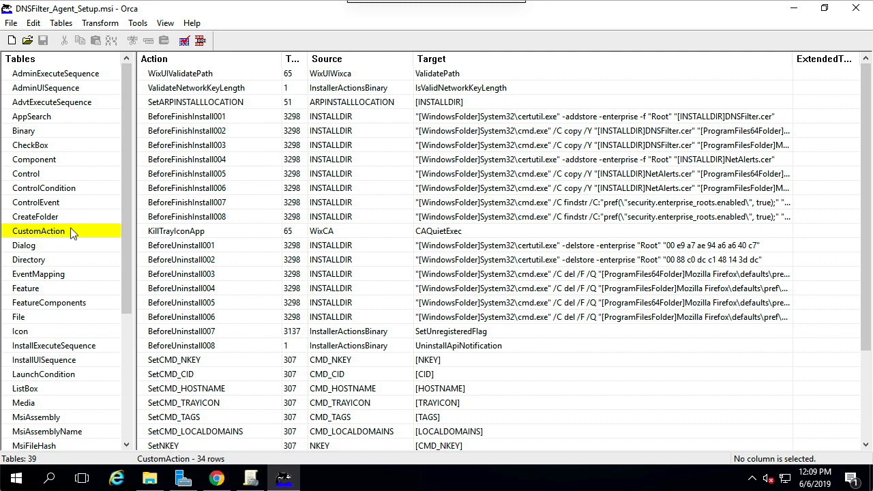
pyautogui.scroll(-3, 346, 299)
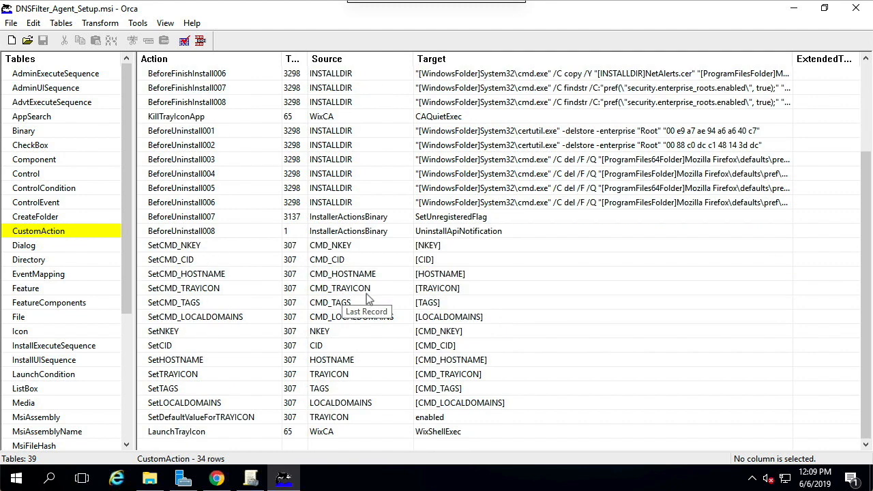
# Step: Review the SetCMD_NKEY, SetCMD_TAGS and SetCMD_TRAYICON rows and start a new transform for the installer
pyautogui.click(386, 245)
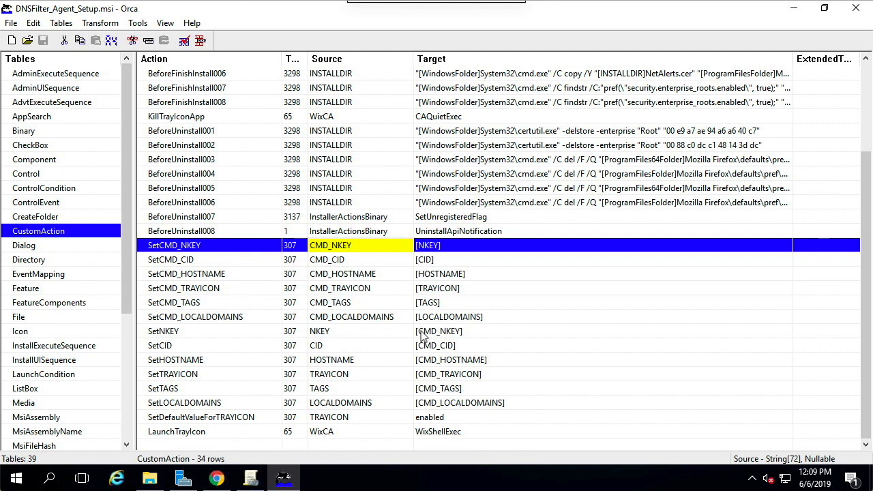
pyautogui.click(444, 302)
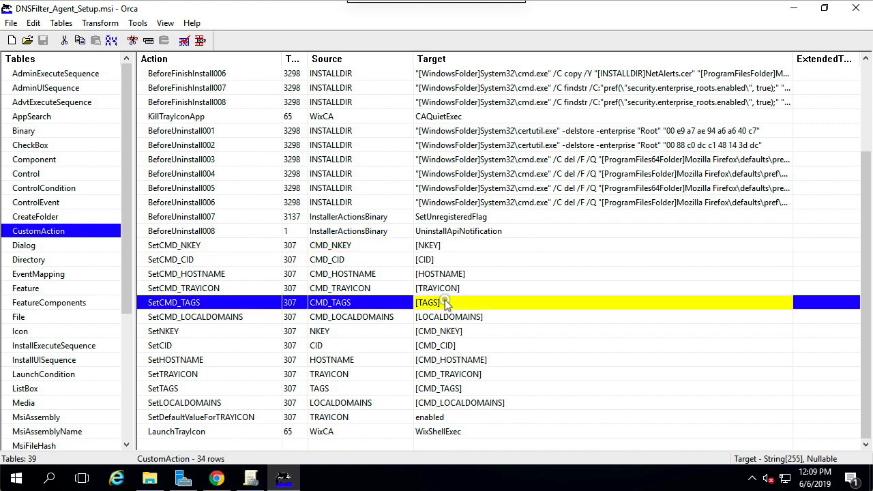
pyautogui.click(489, 289)
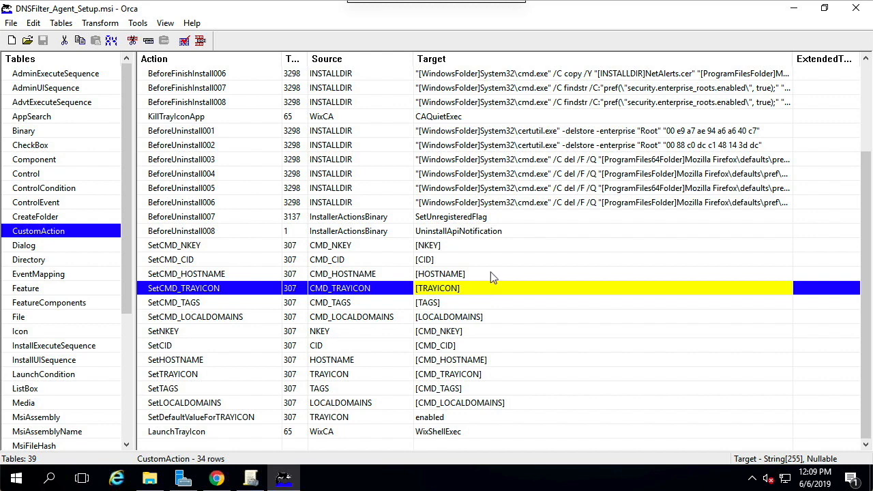
pyautogui.click(501, 247)
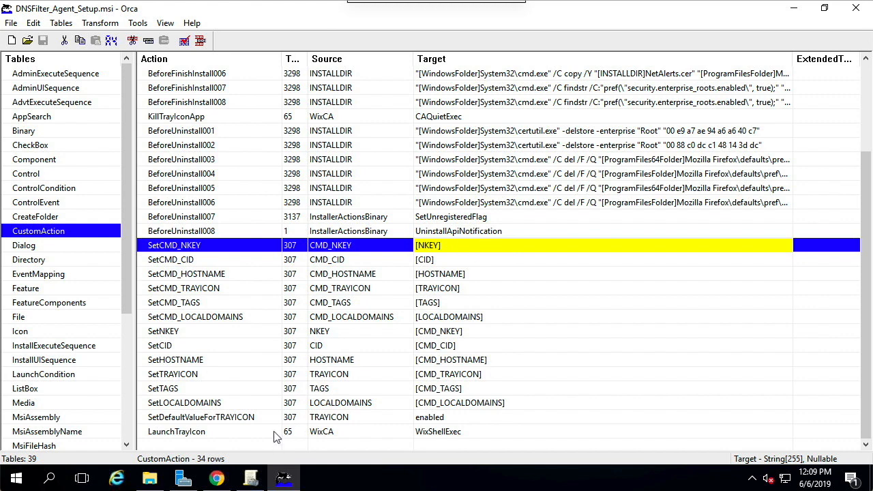
pyautogui.click(82, 23)
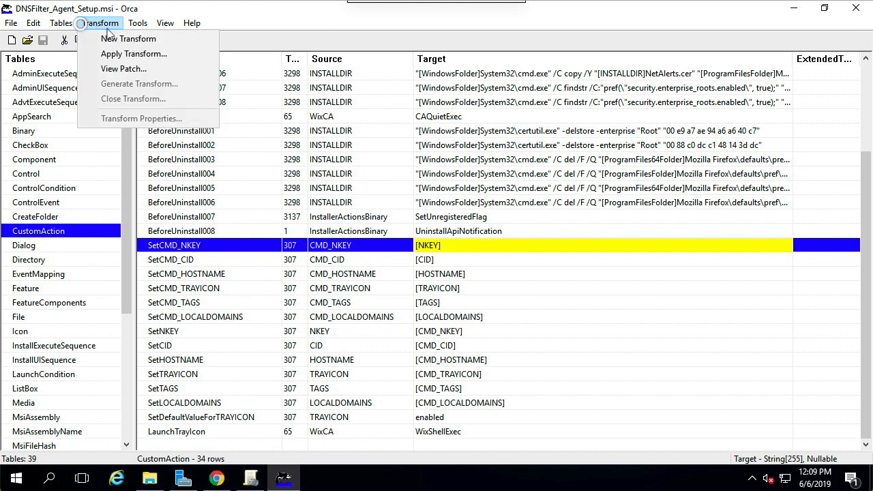
pyautogui.click(113, 39)
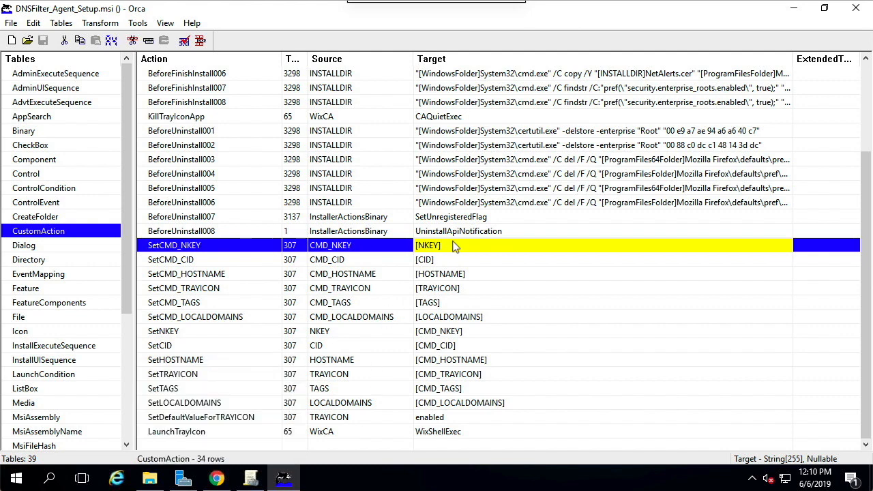
# Step: Switch to the DNSFilter dashboard in Chrome, select Black Coffee HQ as associated site and copy its site secret key
pyautogui.click(216, 477)
pyautogui.click(335, 195)
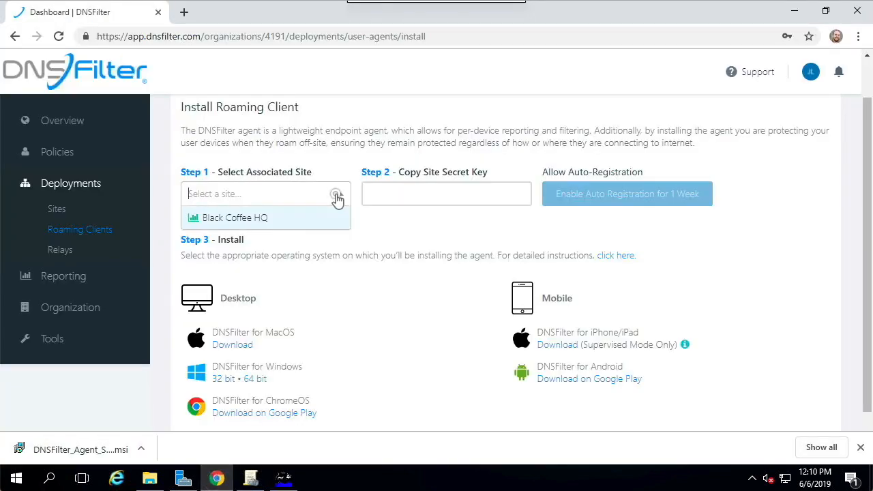
pyautogui.click(312, 216)
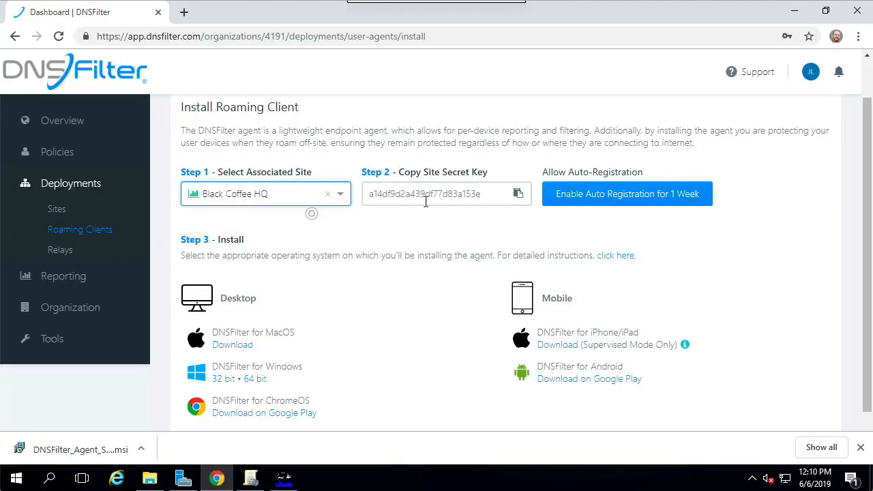
pyautogui.click(518, 194)
# Step: Switch back to Orca and replace the SetCMD_NKEY target with the copied site secret key
pyautogui.click(281, 480)
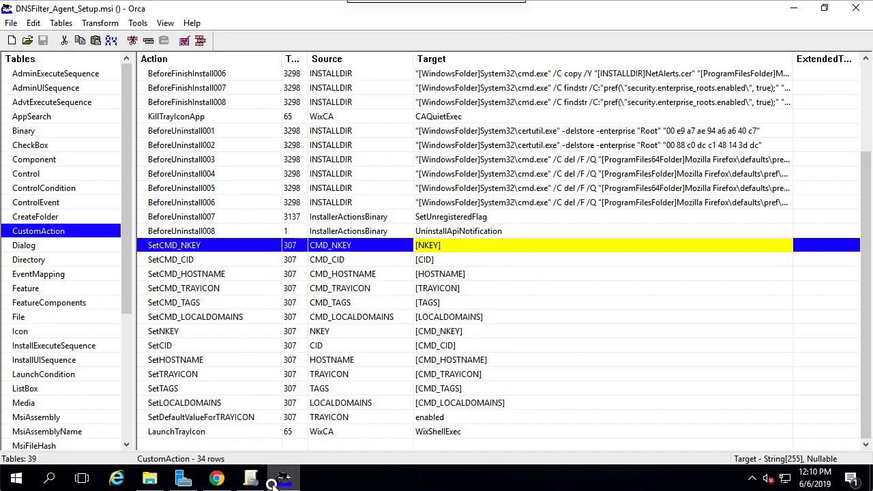
pyautogui.click(476, 244)
pyautogui.moveTo(455, 245); pyautogui.dragTo(405, 245)
pyautogui.rightClick(450, 245)
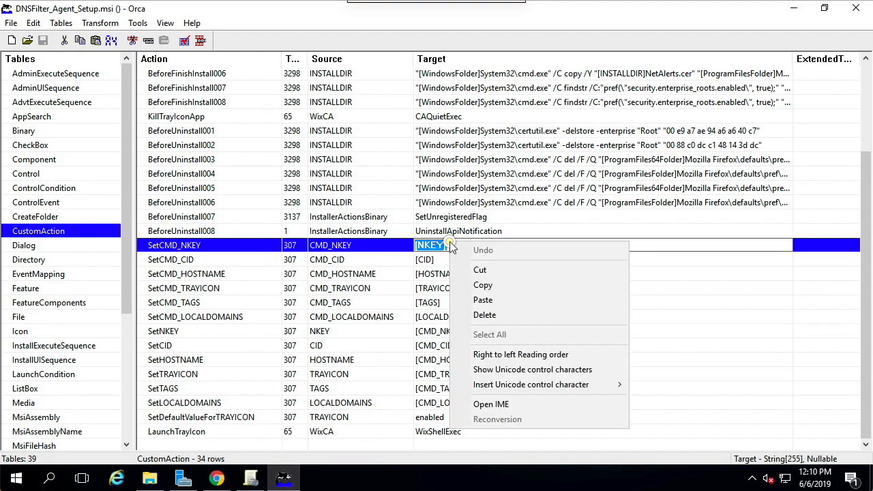
pyautogui.click(469, 298)
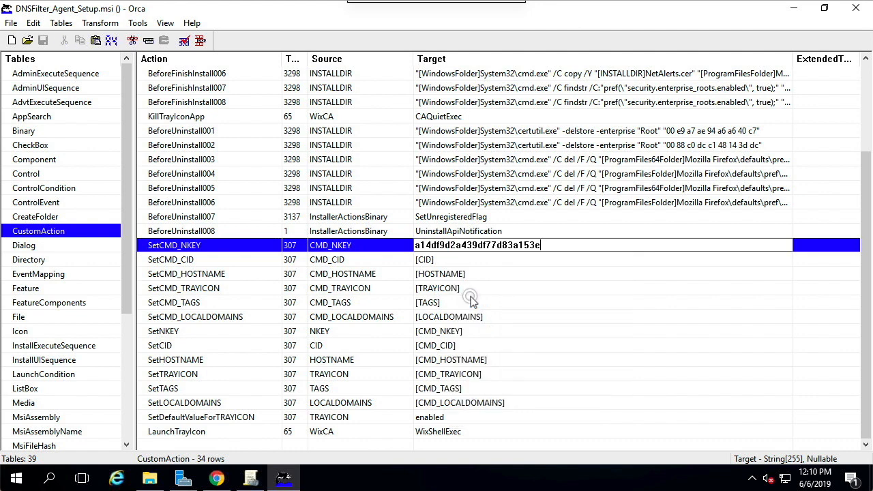
pyautogui.click(552, 265)
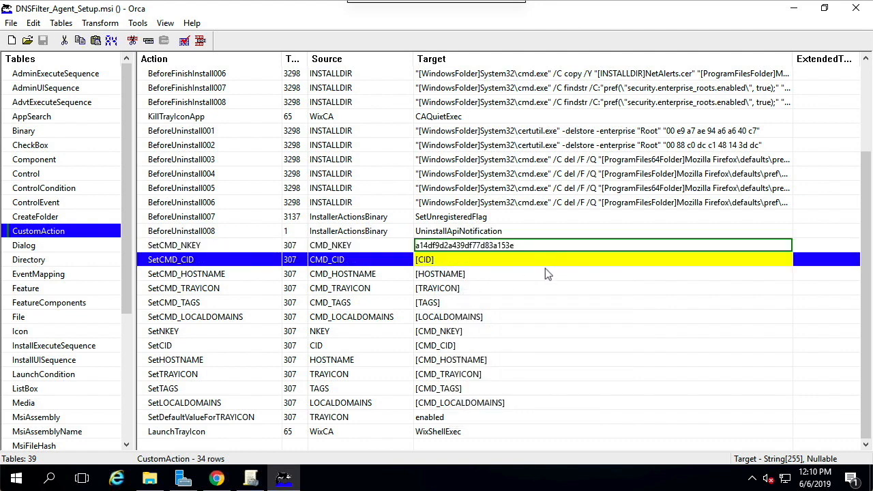
# Step: Set the target of the SetCMD_TRAYICON action to disabled
pyautogui.click(506, 291)
pyautogui.click(506, 289)
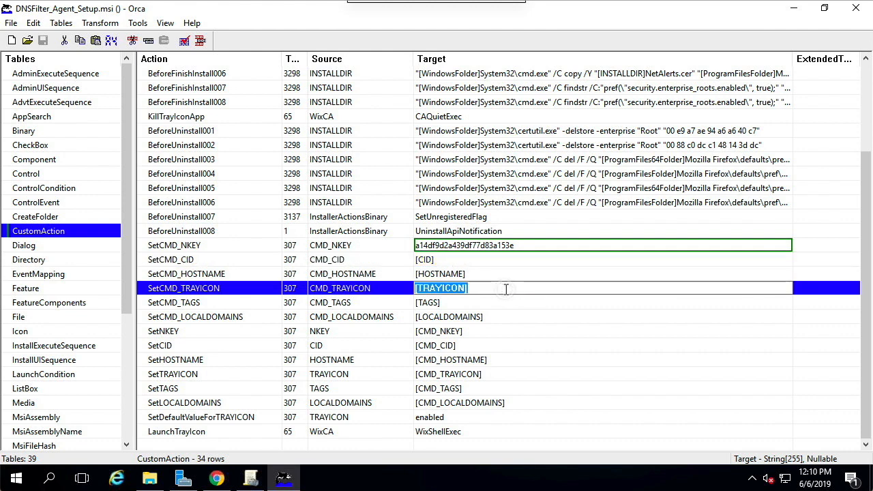
pyautogui.write('disabled')
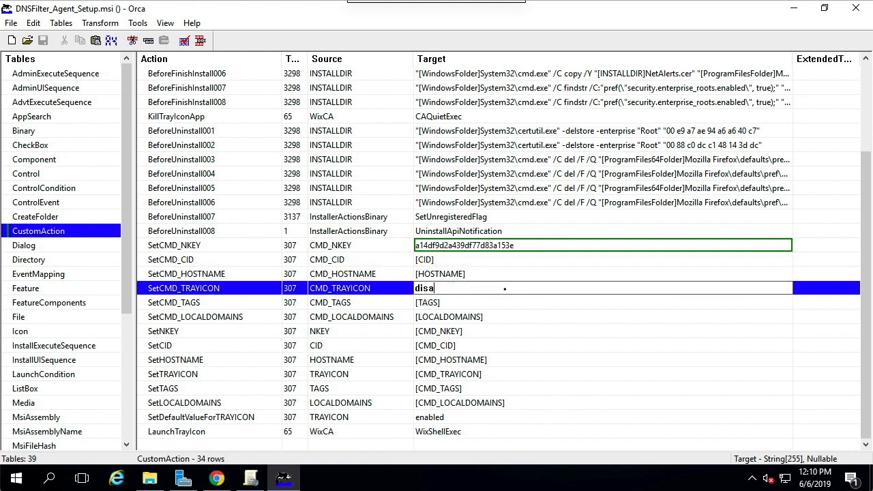
pyautogui.press('Return')
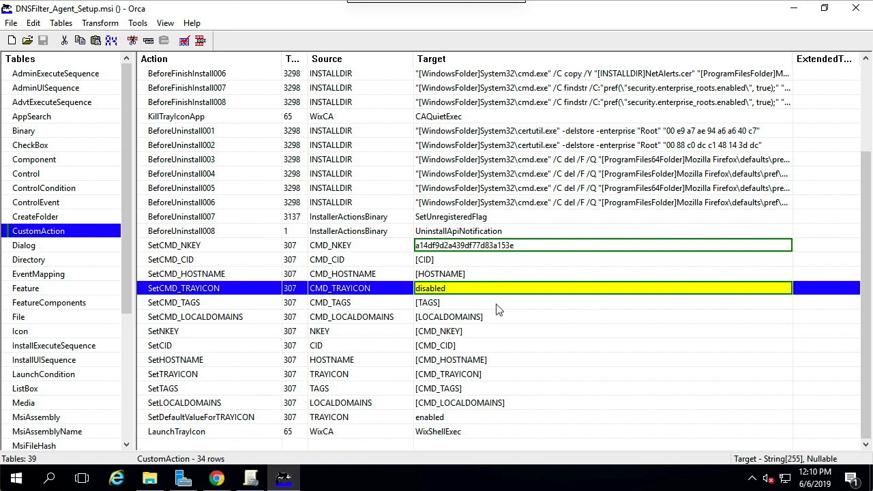
# Step: Set the target of the SetCMD_TAGS action to executive
pyautogui.doubleClick(497, 303)
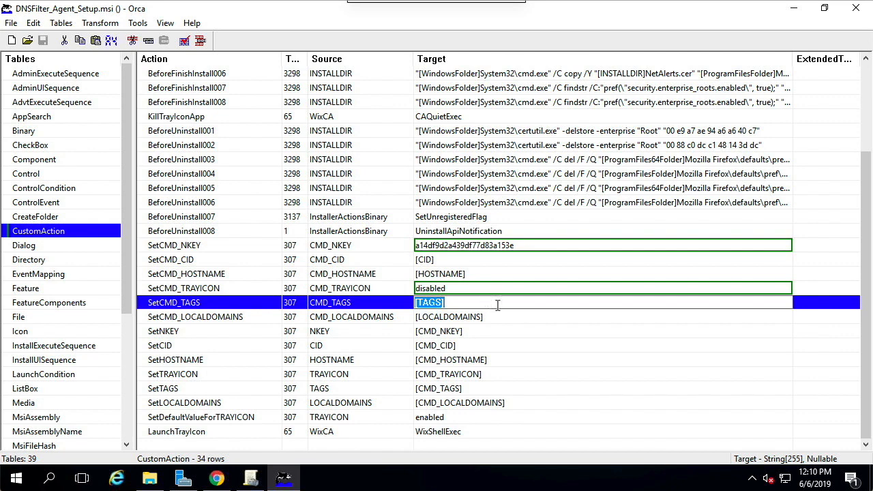
pyautogui.write('executive')
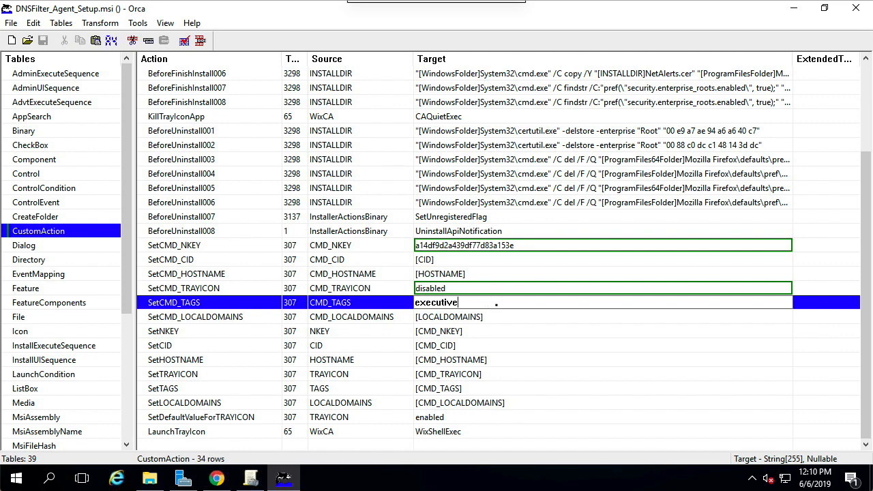
pyautogui.press('Return')
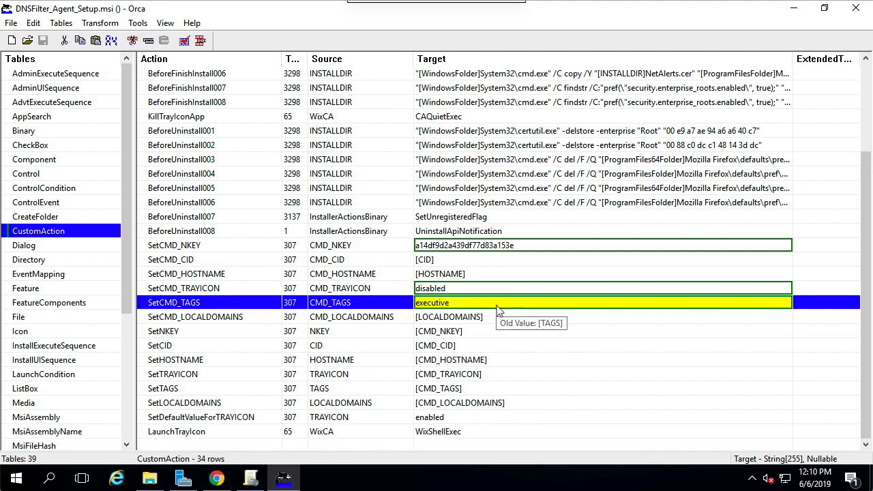
# Step: Generate the transform file from the edited MSI as transform in the Downloads folder, and close Orca
pyautogui.click(109, 26)
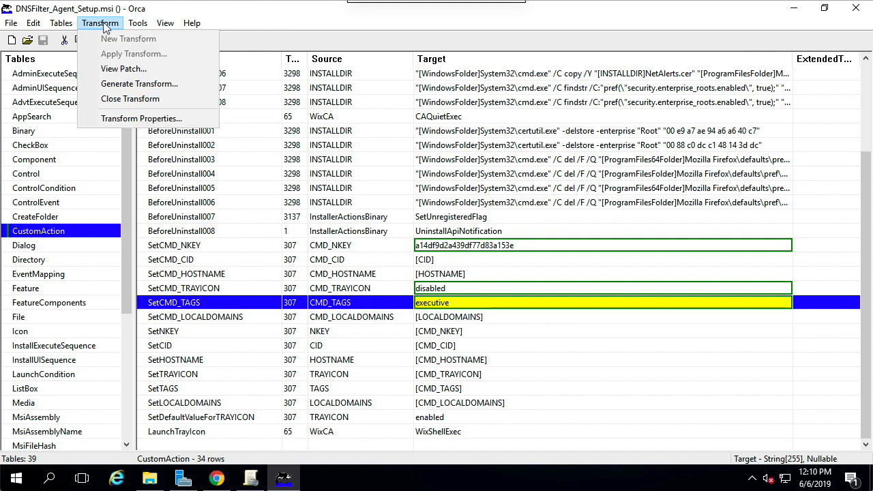
pyautogui.click(105, 85)
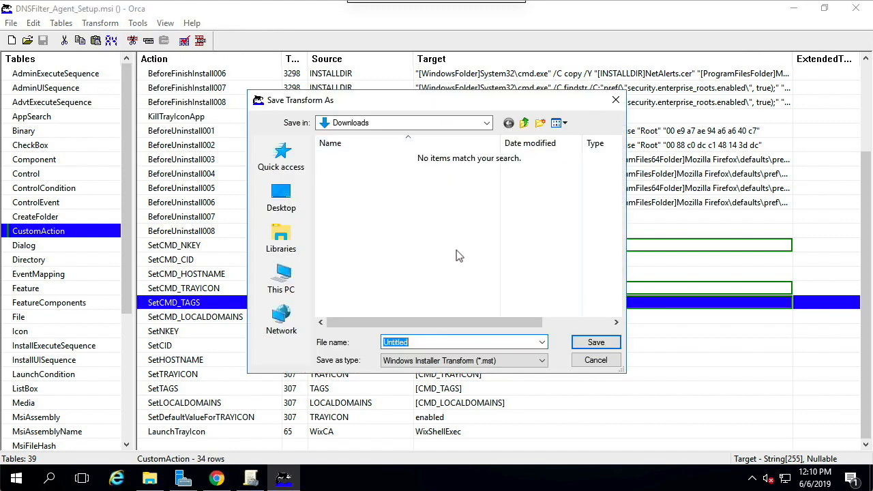
pyautogui.write('transform')
pyautogui.press('Return')
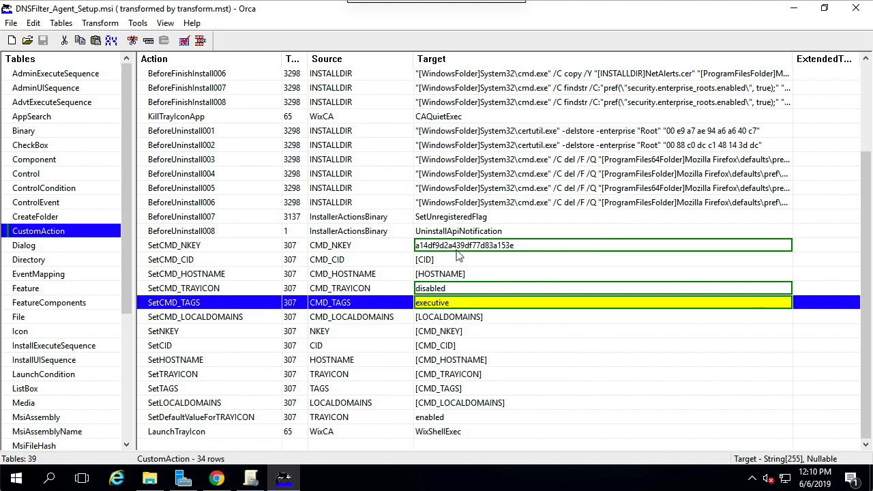
pyautogui.click(856, 8)
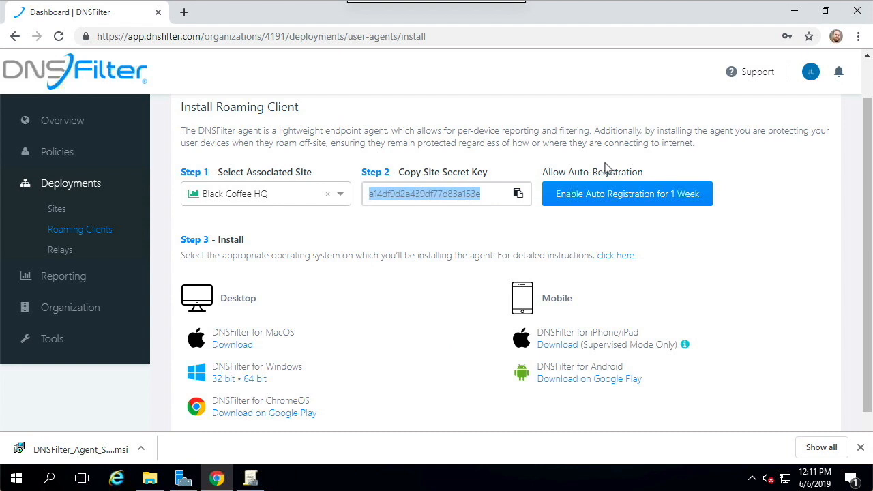
# Step: Switch to Server Manager and start a new file share with the SMB Share - Quick profile, accepting the default share location
pyautogui.click(189, 477)
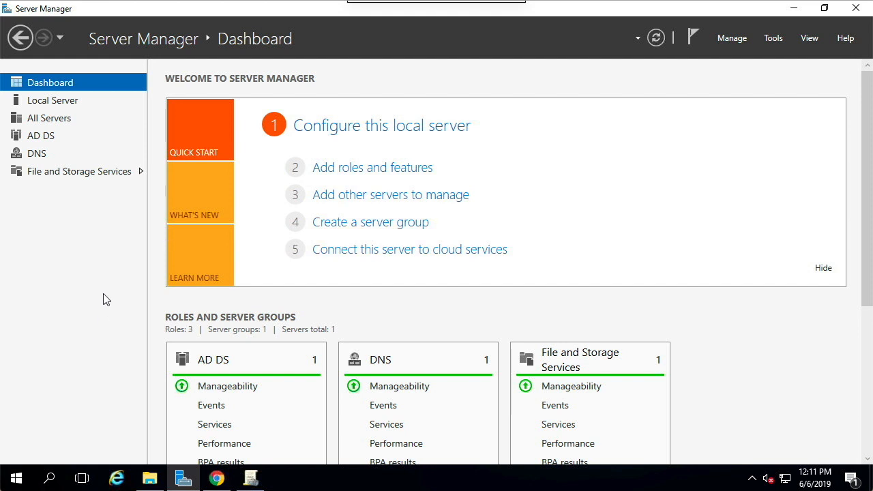
pyautogui.click(109, 171)
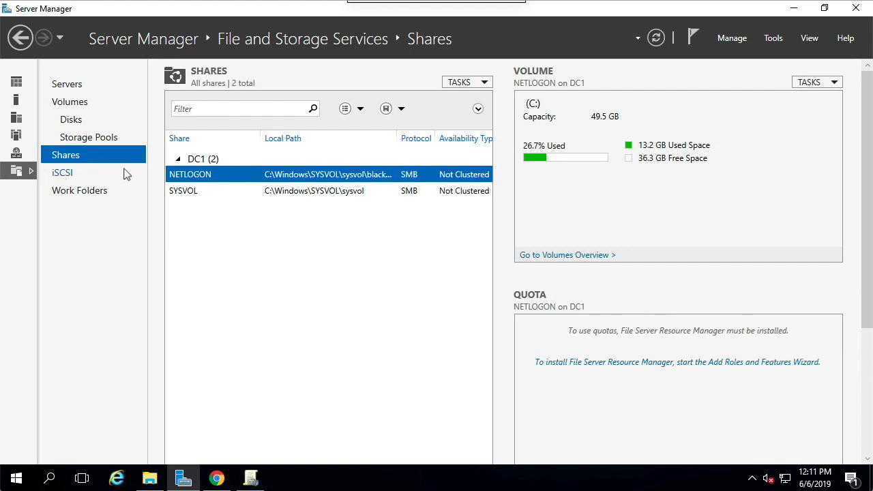
pyautogui.click(459, 82)
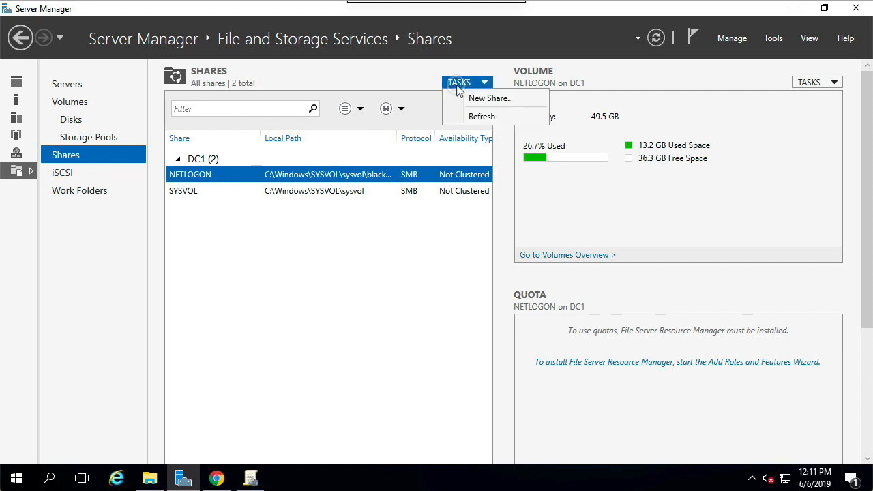
pyautogui.click(490, 99)
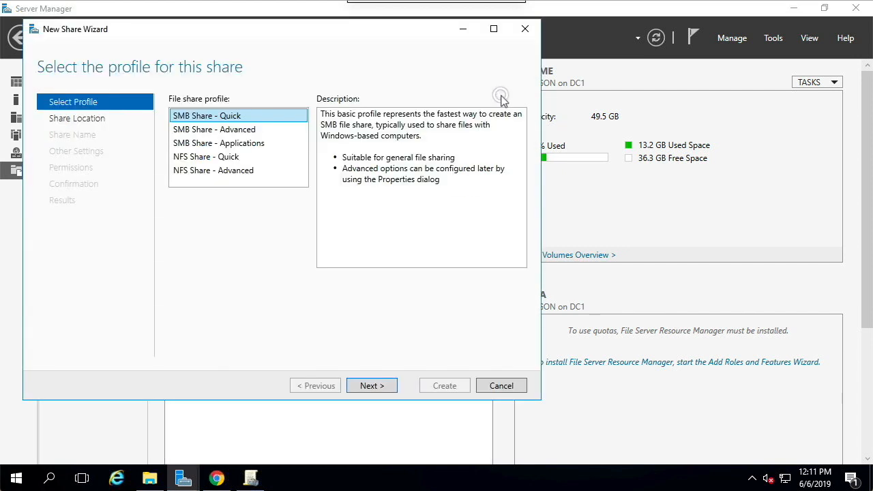
pyautogui.click(383, 385)
pyautogui.click(382, 385)
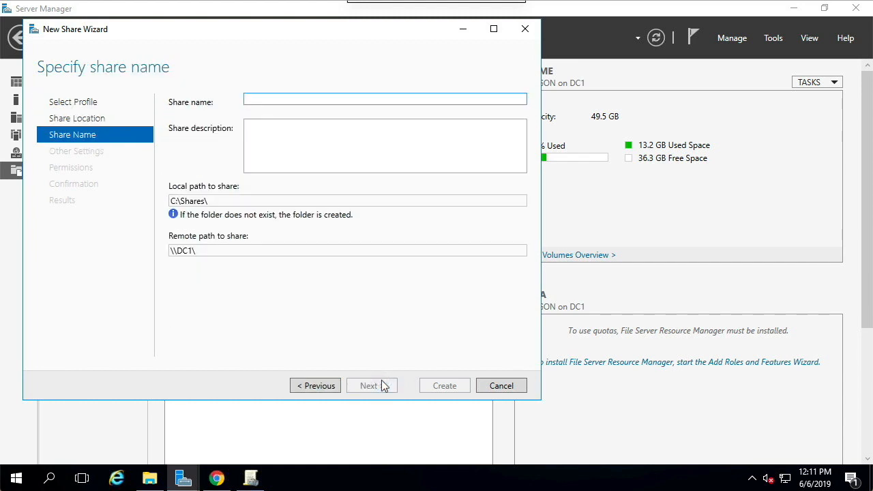
# Step: Name the share msideployment, keep the default settings and permissions, and create it
pyautogui.write('msideployment')
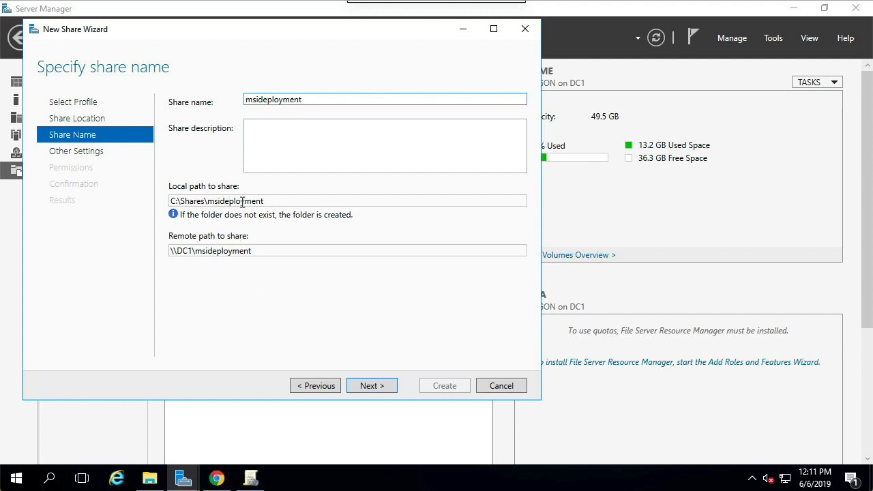
pyautogui.click(371, 387)
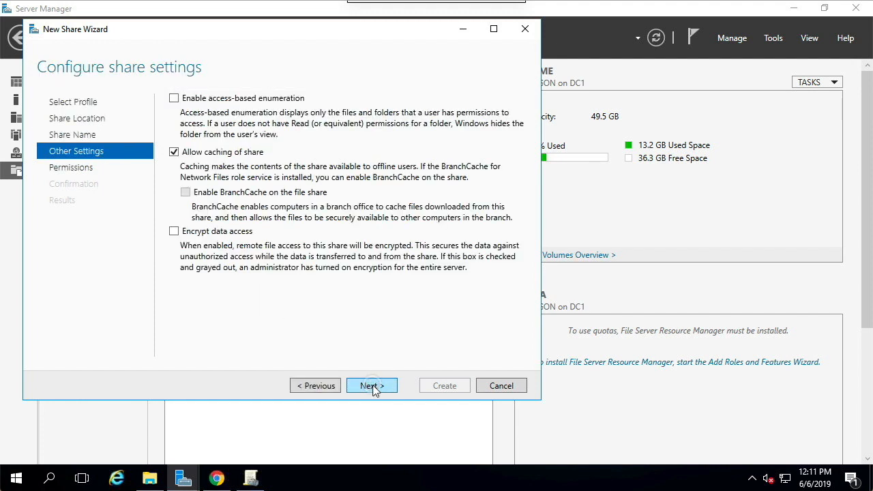
pyautogui.click(372, 386)
pyautogui.click(372, 386)
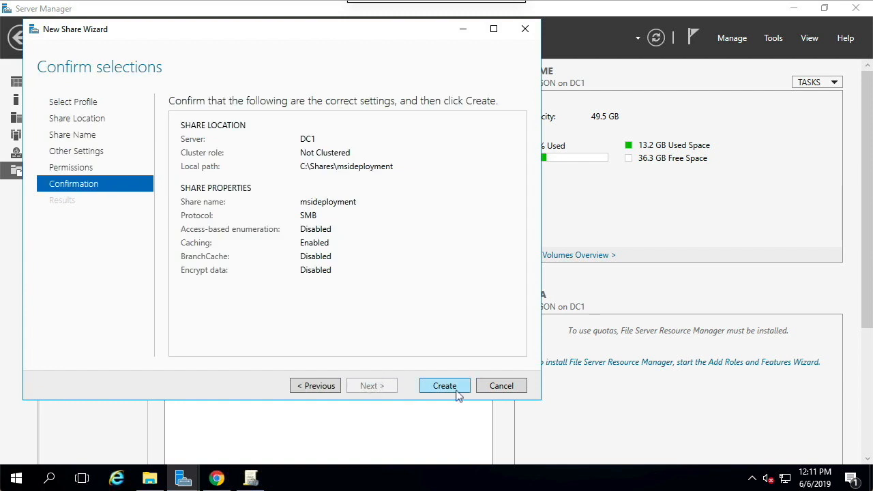
pyautogui.click(456, 391)
pyautogui.click(456, 391)
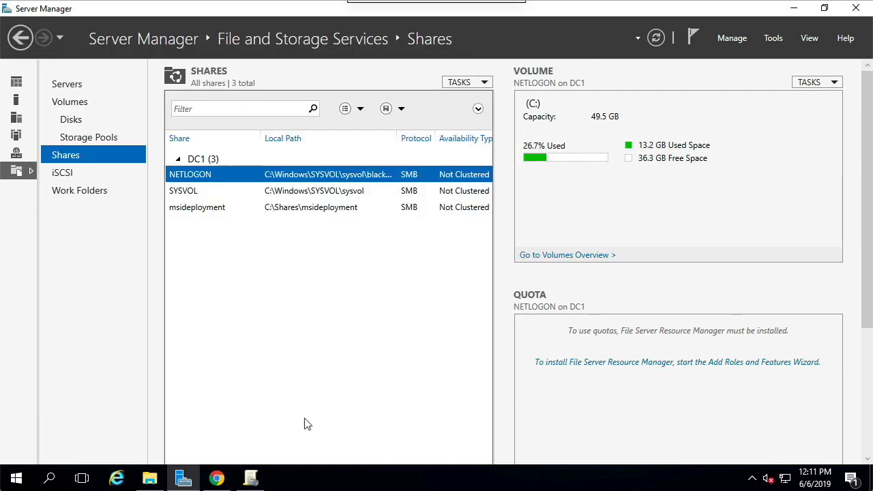
# Step: Switch to File Explorer and cut DNSFilter_Agent_Setup and transform.mst from the Downloads folder
pyautogui.click(149, 479)
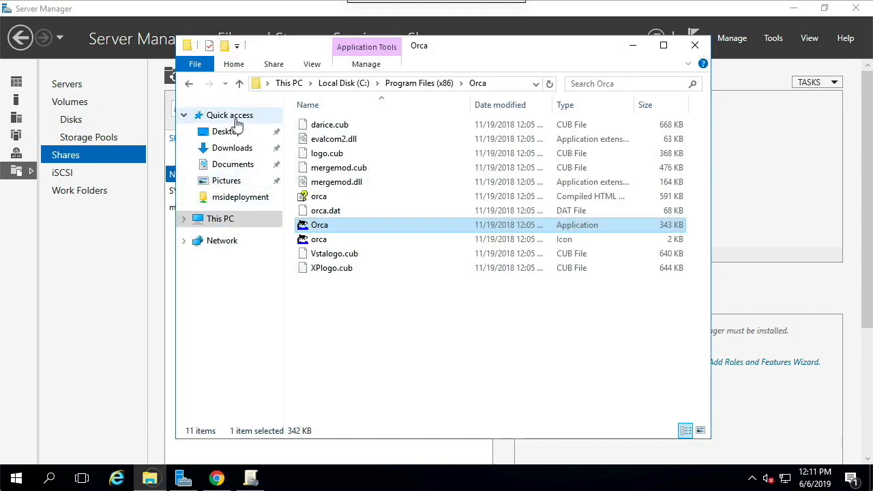
pyautogui.click(230, 148)
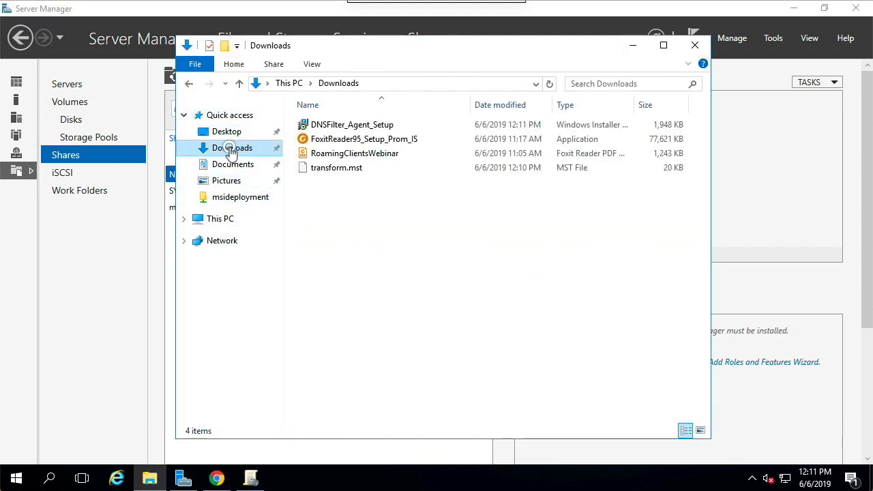
pyautogui.doubleClick(349, 126)
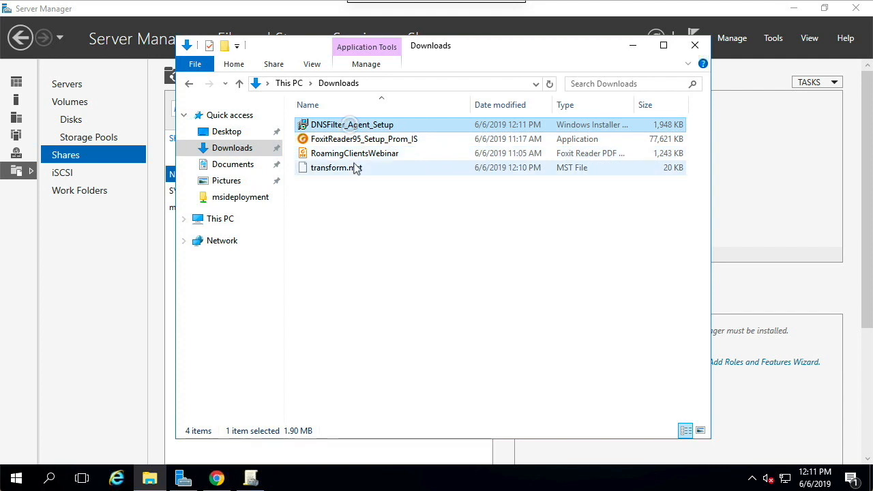
pyautogui.hotkey('ctrl', 'a')
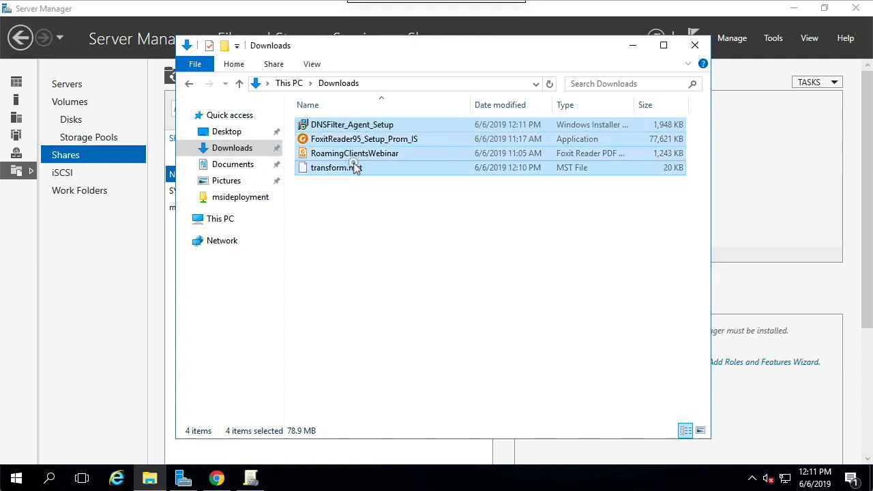
pyautogui.click(353, 168)
pyautogui.keyDown('ctrl'); pyautogui.click(379, 126); pyautogui.keyUp('ctrl')
pyautogui.rightClick(378, 126)
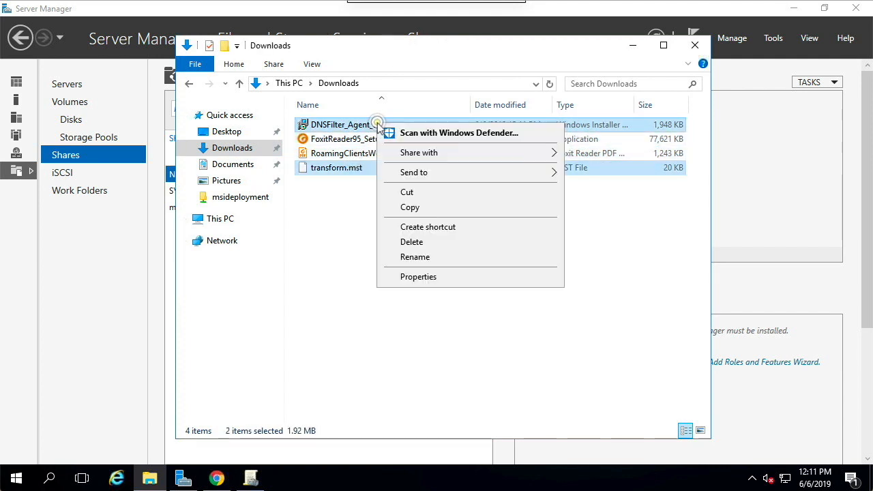
pyautogui.click(406, 192)
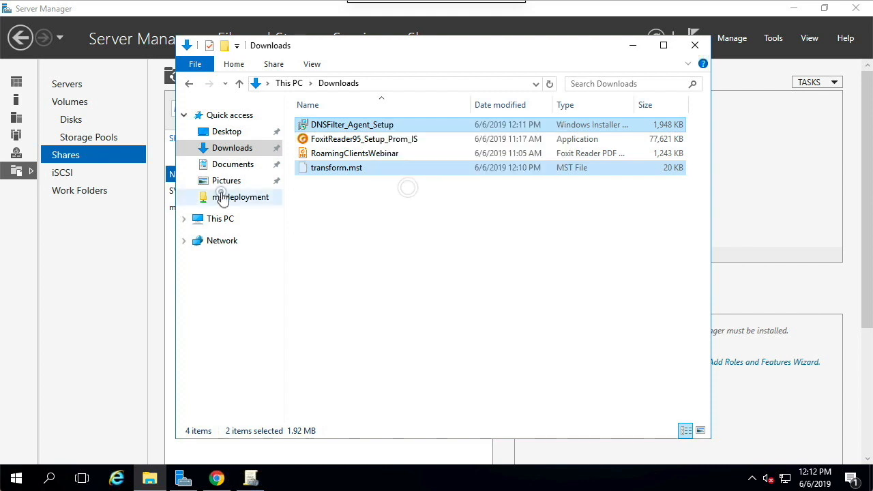
# Step: Paste the two cut files into the C:\Shares\msideployment folder
pyautogui.click(225, 197)
pyautogui.click(220, 225)
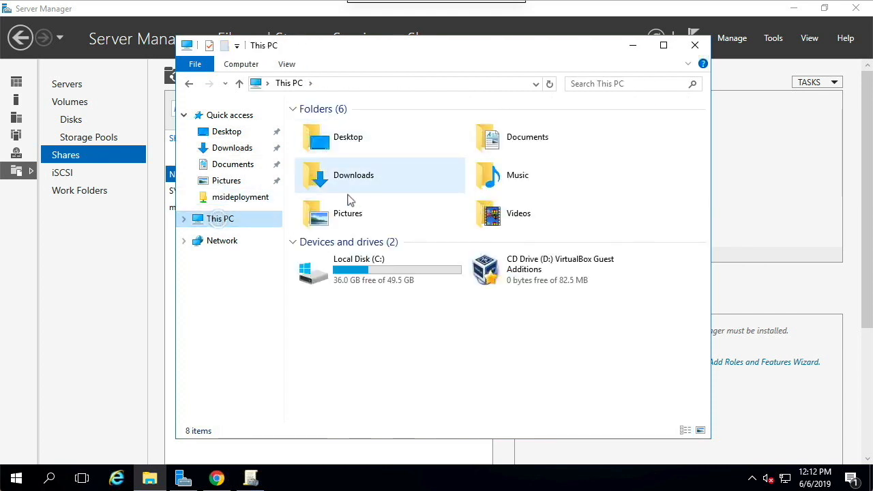
pyautogui.doubleClick(350, 259)
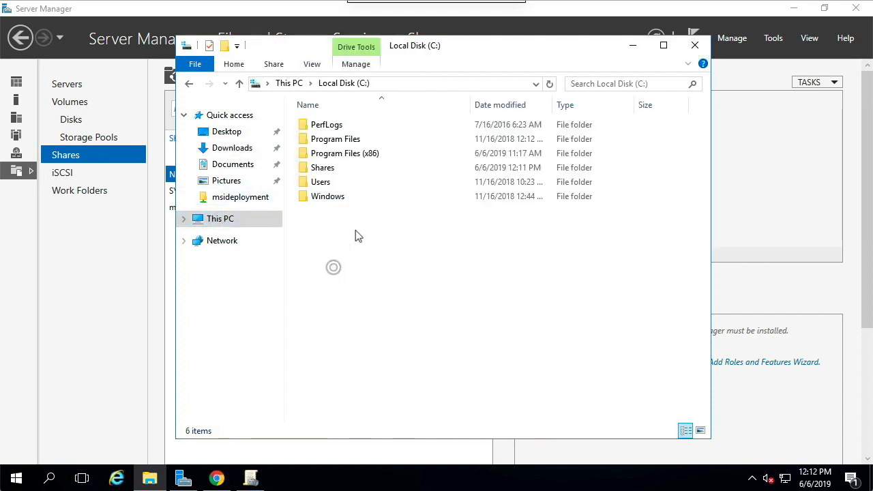
pyautogui.doubleClick(351, 169)
pyautogui.doubleClick(365, 129)
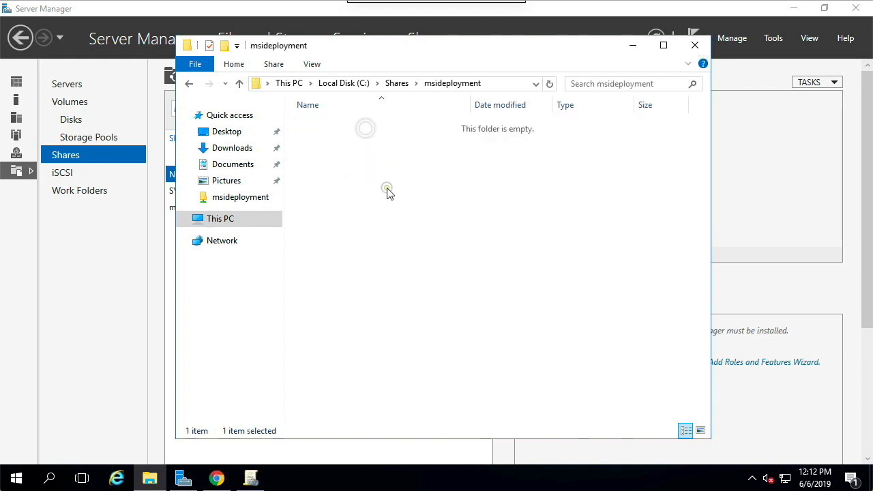
pyautogui.rightClick(386, 189)
pyautogui.click(416, 284)
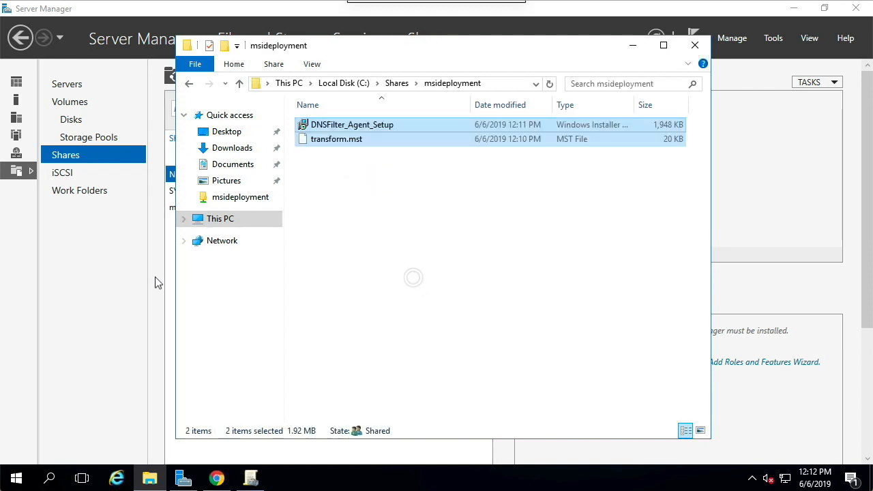
# Step: Return to Server Manager, open Group Policy Management and expand the blackcoffeecafe.site domain down to the units inside Executives
pyautogui.click(109, 290)
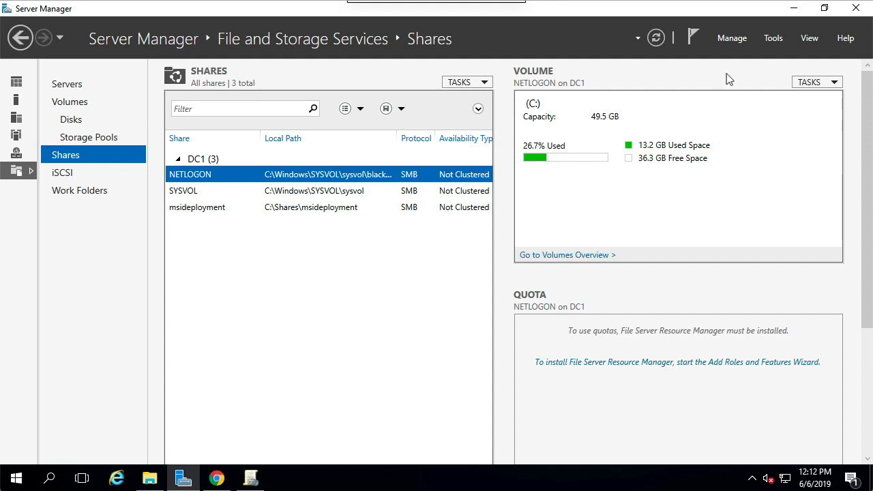
pyautogui.click(774, 37)
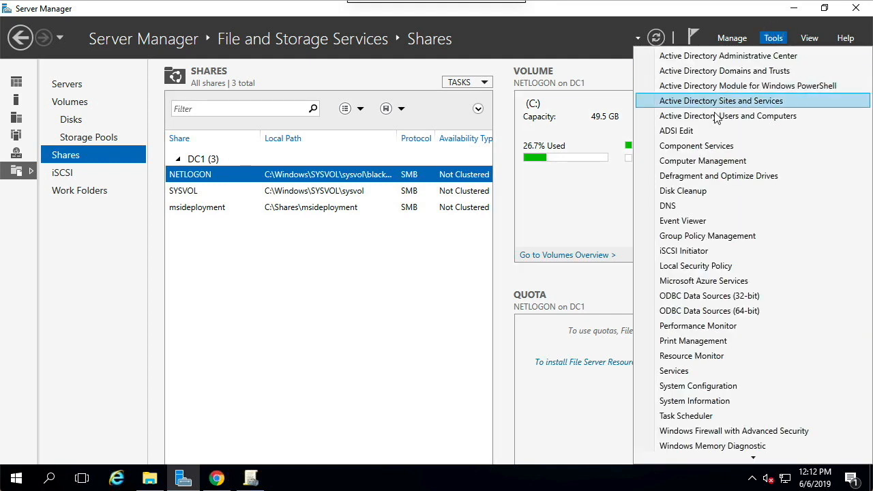
pyautogui.click(710, 237)
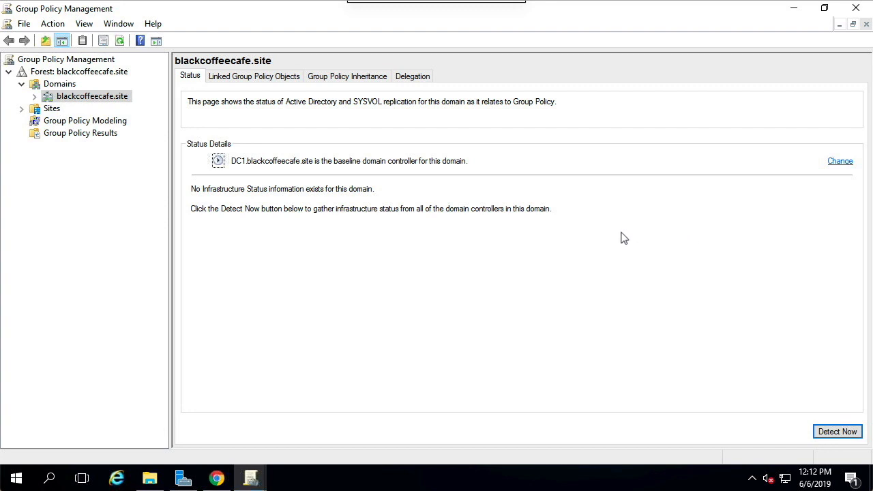
pyautogui.click(34, 96)
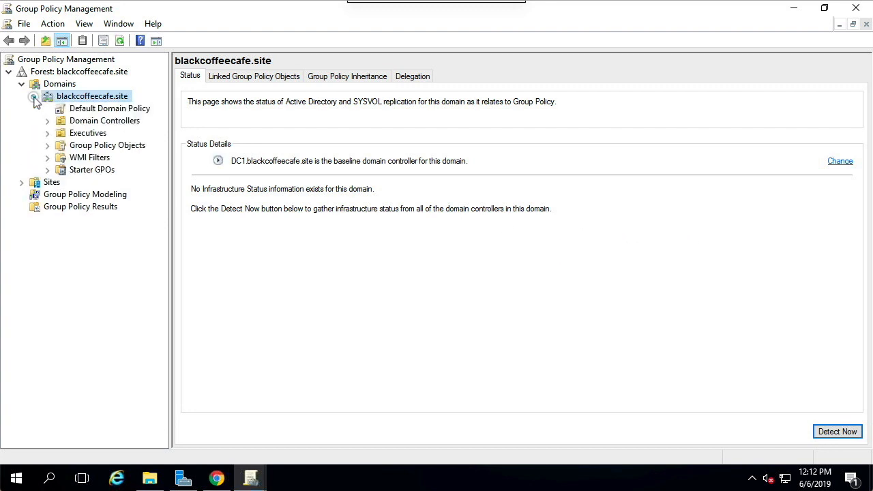
pyautogui.click(47, 133)
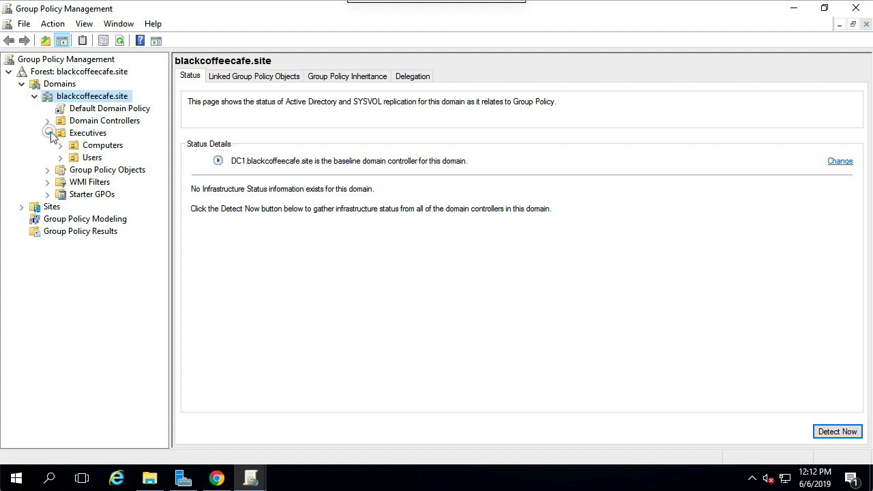
# Step: Create a GPO named Executive_msi linked to the Computers unit under Executives
pyautogui.click(85, 133)
pyautogui.click(109, 145)
pyautogui.rightClick(111, 145)
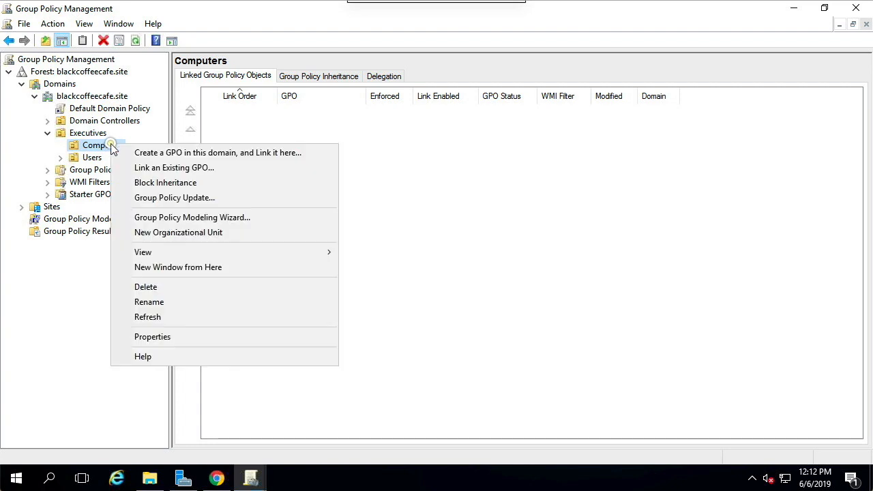
pyautogui.click(254, 155)
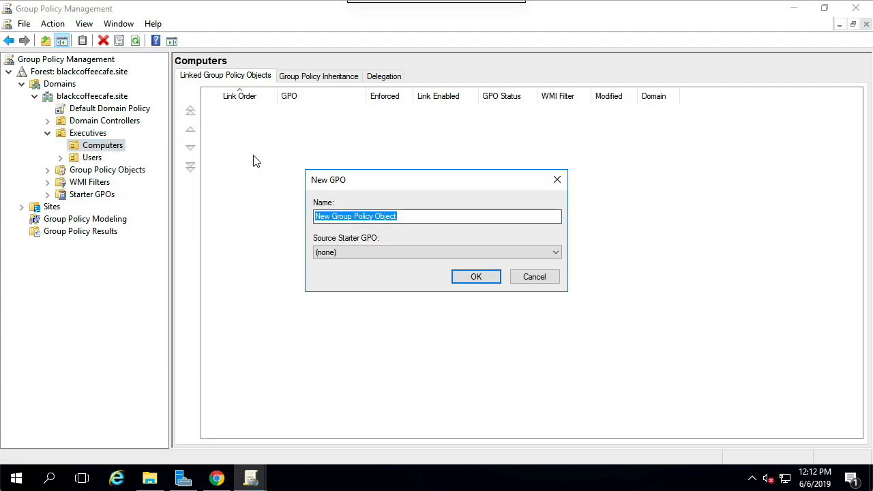
pyautogui.write('E')
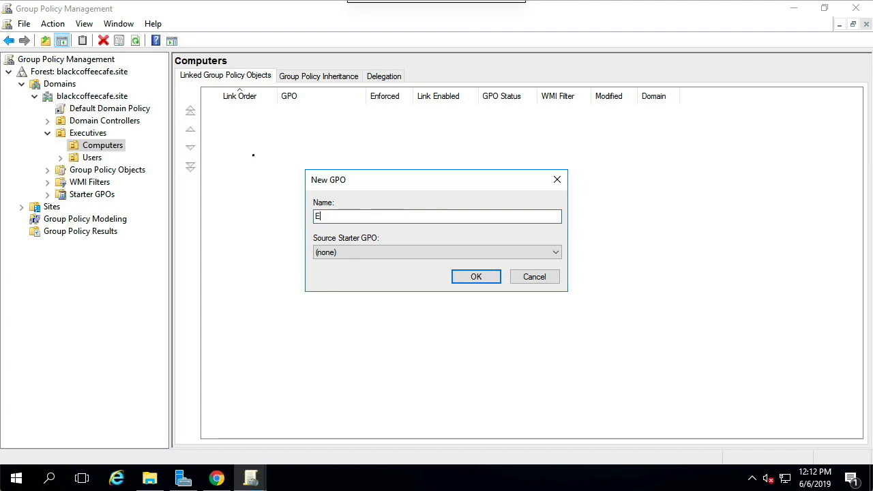
pyautogui.write('xecutive_msi')
pyautogui.press('Return')
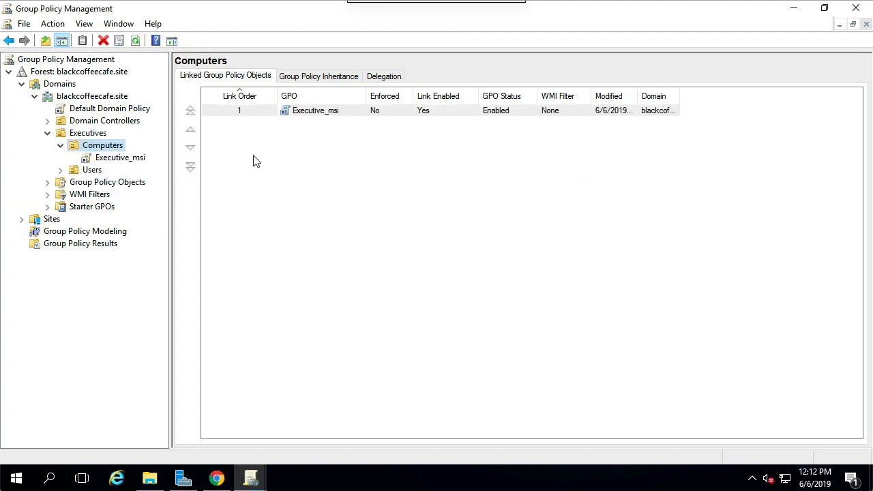
# Step: Open the Executive_msi GPO for editing and go to Software installation under the Computer Configuration policies' Software Settings
pyautogui.rightClick(128, 159)
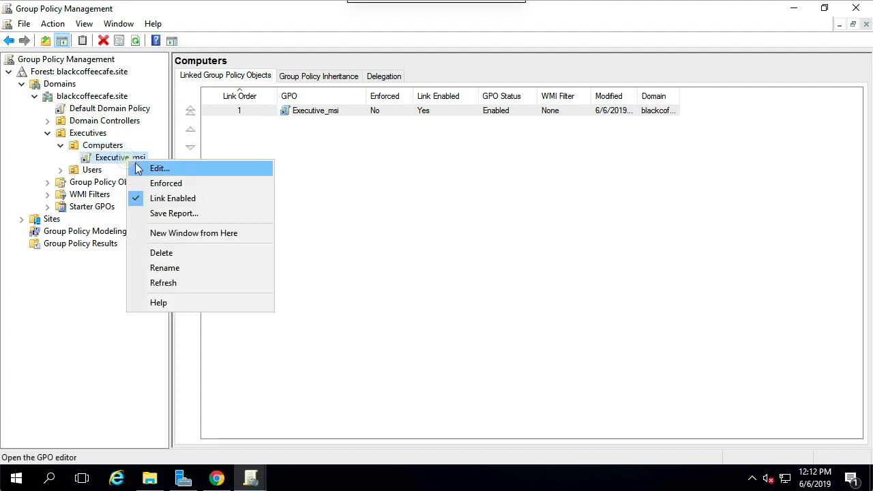
pyautogui.click(138, 168)
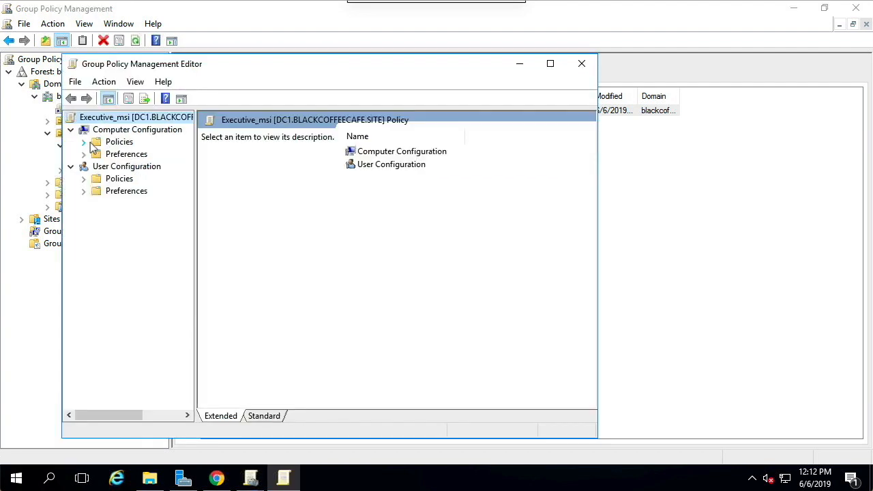
pyautogui.click(84, 143)
pyautogui.click(97, 154)
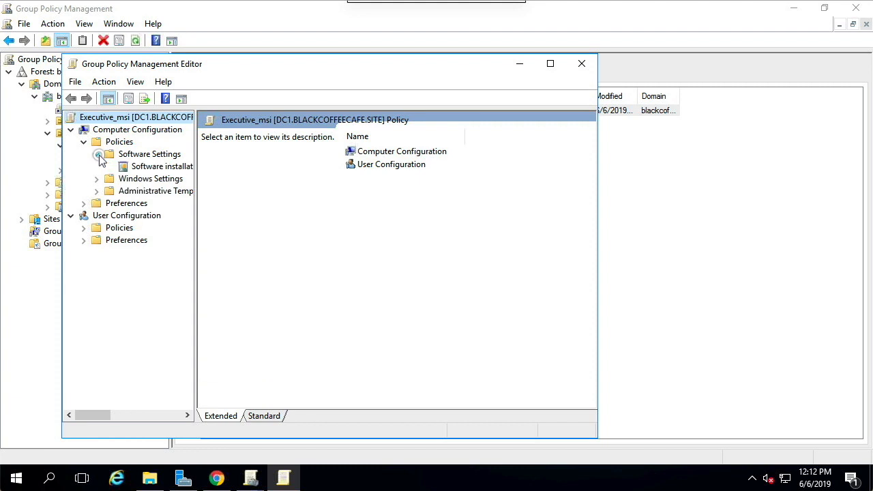
pyautogui.click(157, 168)
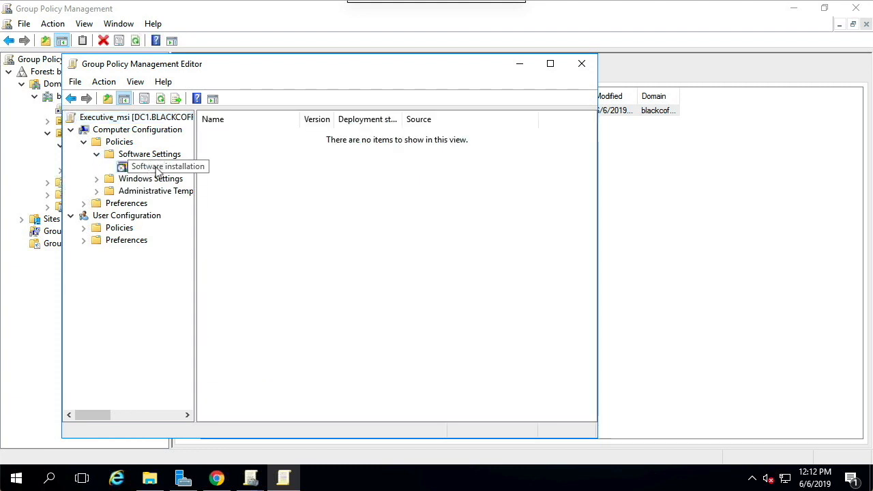
# Step: Add the DNSFilter_Agent_Setup package from \\DC1\msideployment as a new software installation using the Advanced deployment method
pyautogui.rightClick(157, 171)
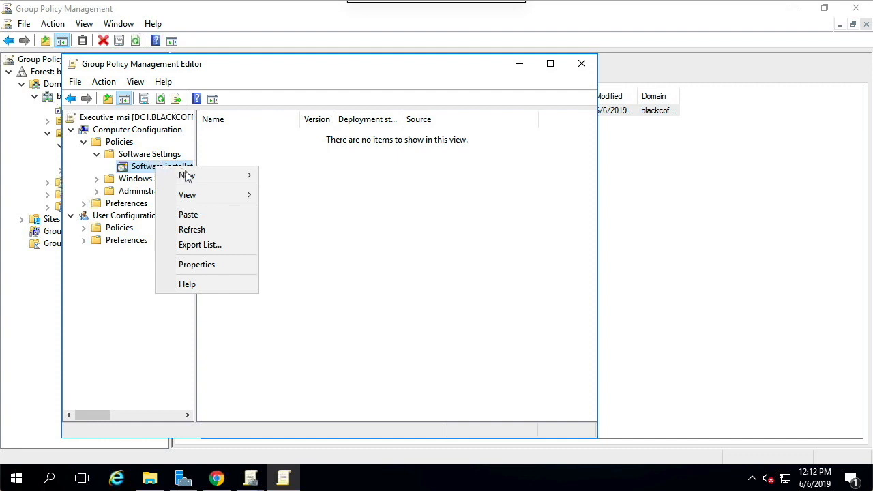
pyautogui.moveTo(203, 181)
pyautogui.click(309, 175)
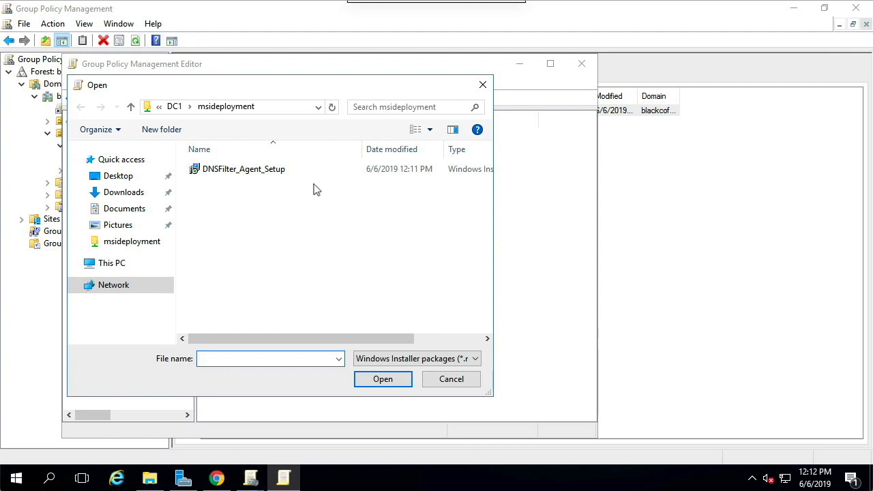
pyautogui.click(295, 108)
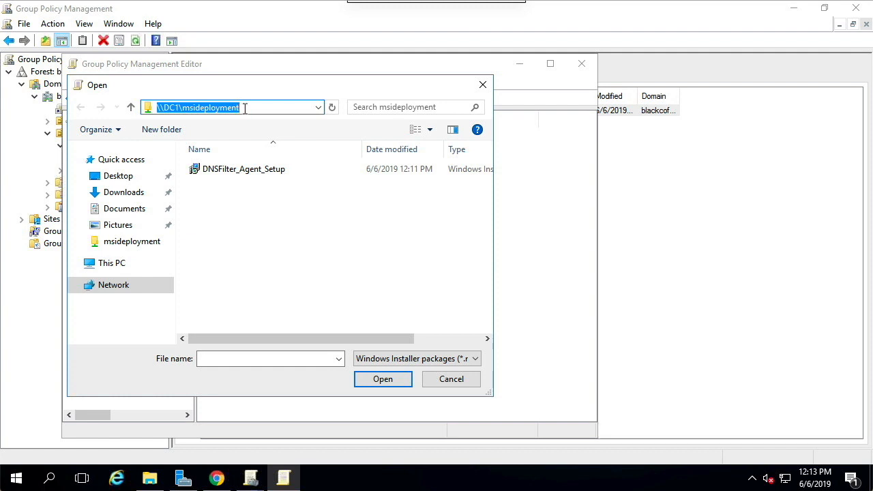
pyautogui.click(251, 170)
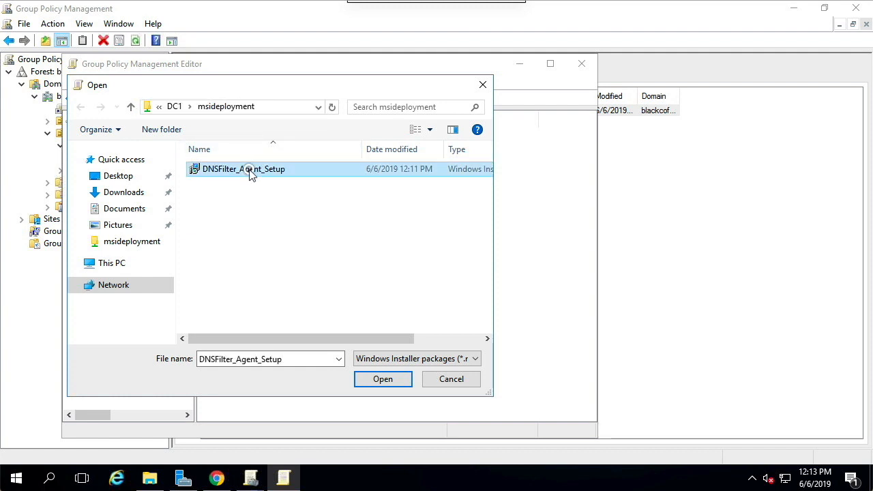
pyautogui.click(370, 378)
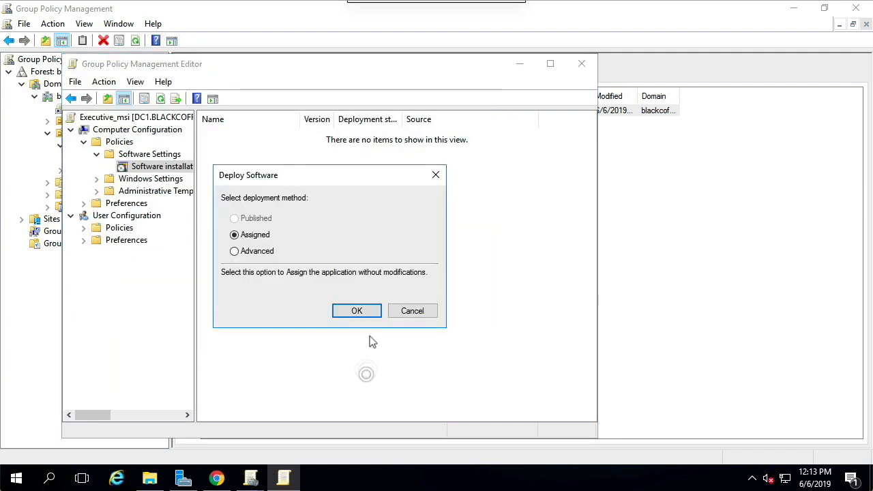
pyautogui.click(239, 251)
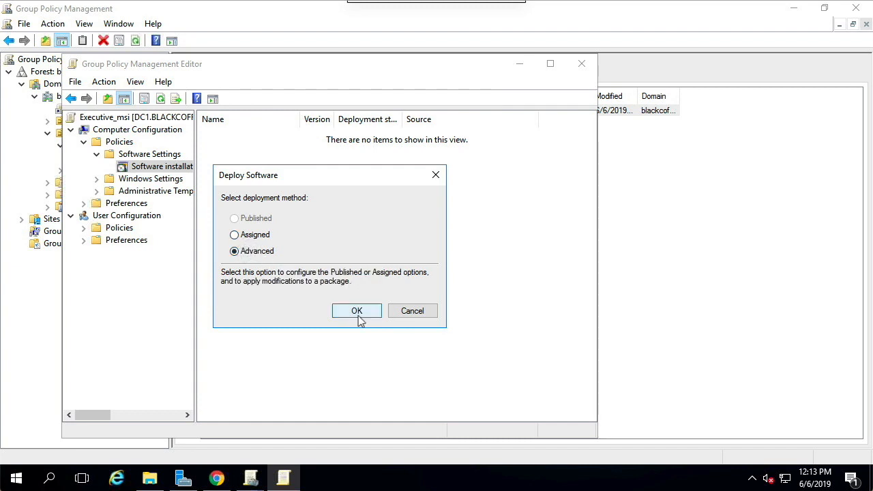
pyautogui.click(356, 311)
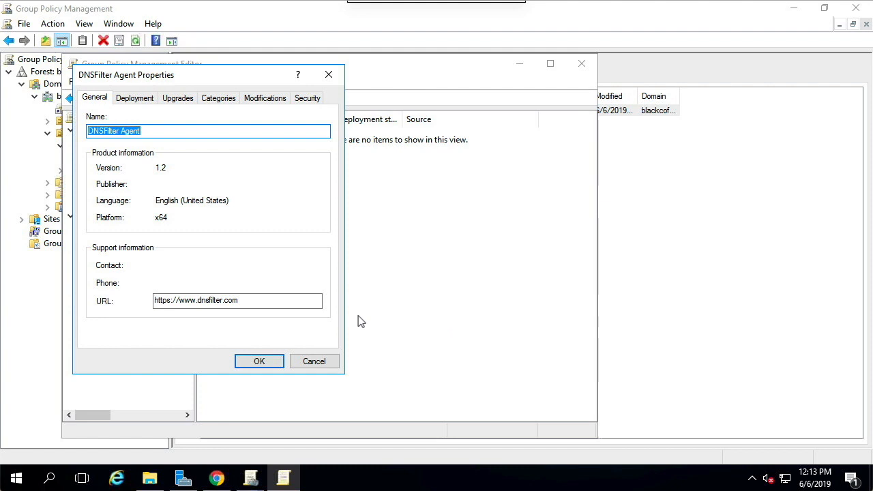
# Step: Add transform.mst from the msideployment share as a modification to the DNSFilter Agent package and accept its properties
pyautogui.click(266, 99)
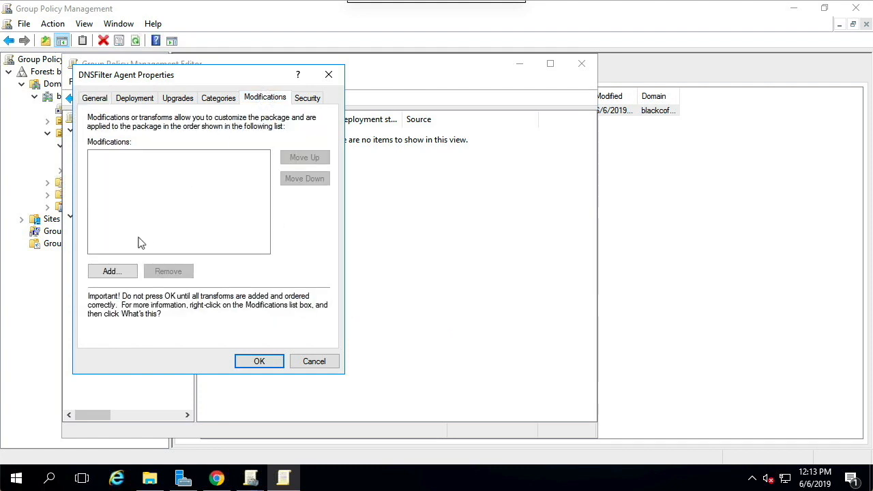
pyautogui.click(111, 271)
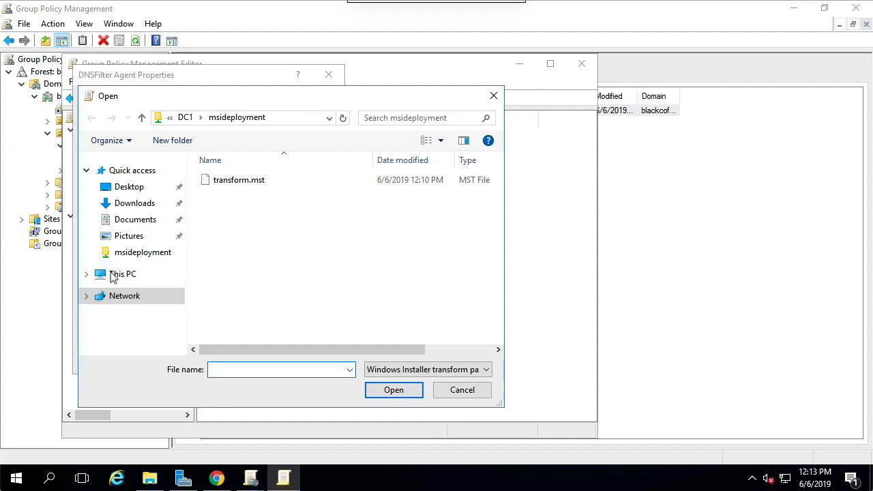
pyautogui.click(239, 180)
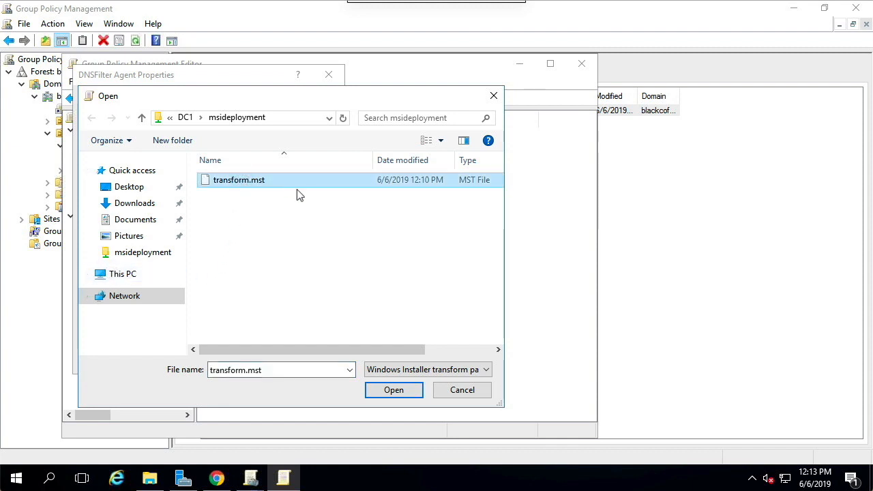
pyautogui.click(394, 390)
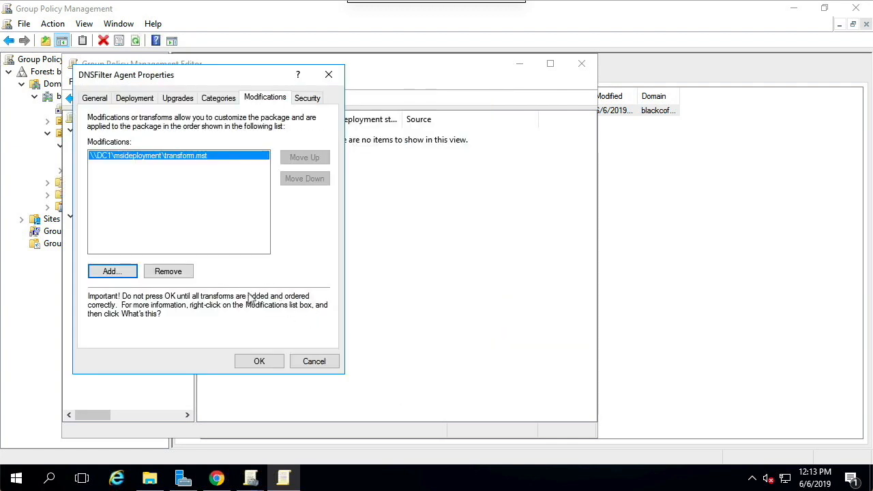
pyautogui.click(259, 362)
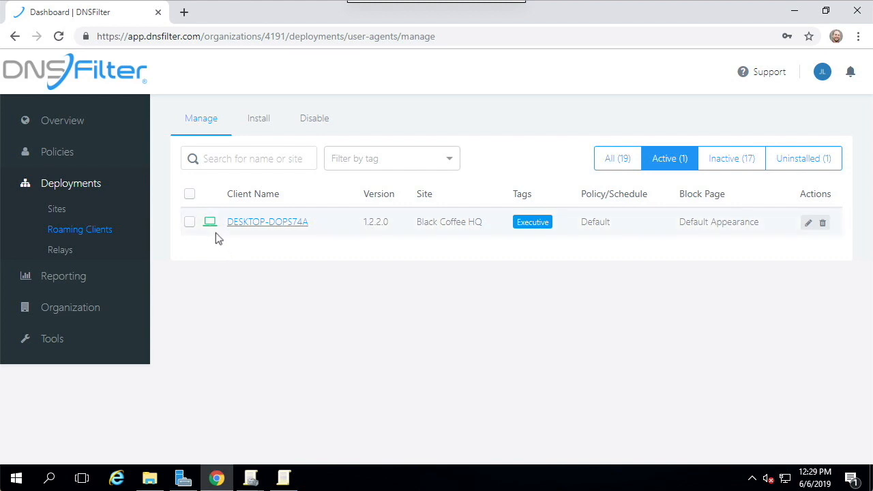
# Step: Filter the active roaming clients in the DNSFilter dashboard by the Executive tag
pyautogui.moveTo(211, 229)
pyautogui.click(448, 161)
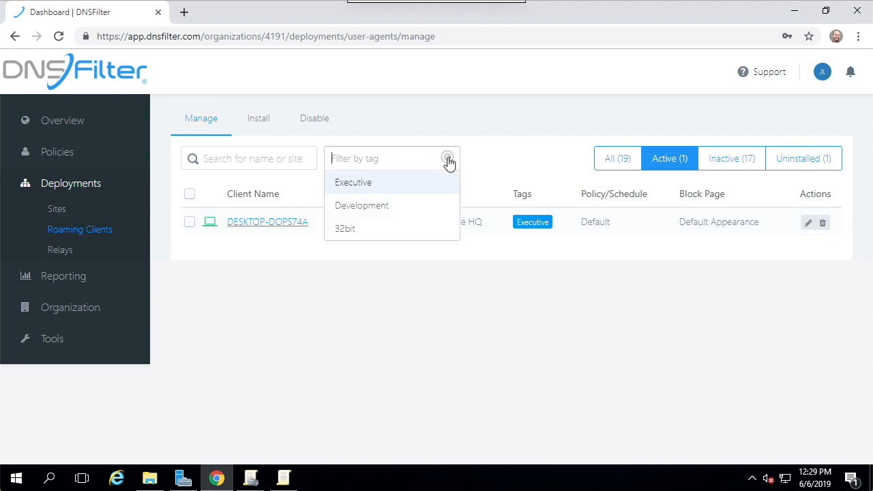
pyautogui.click(413, 183)
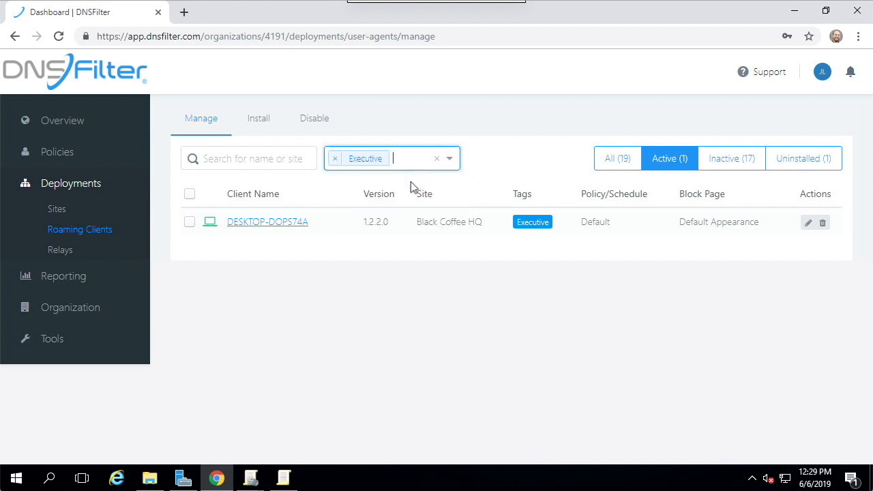
# Step: Select all the filtered roaming clients, assign them the BlockESPNonly policy and save the change
pyautogui.click(190, 195)
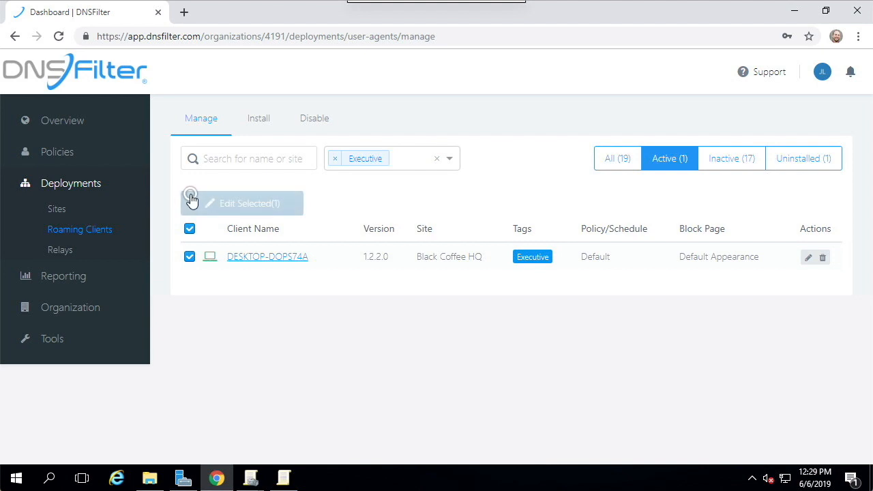
pyautogui.click(249, 200)
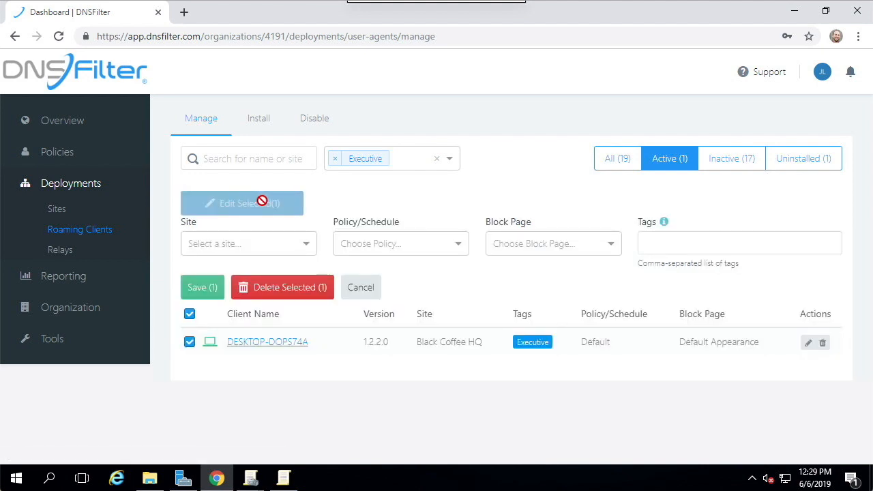
pyautogui.click(431, 243)
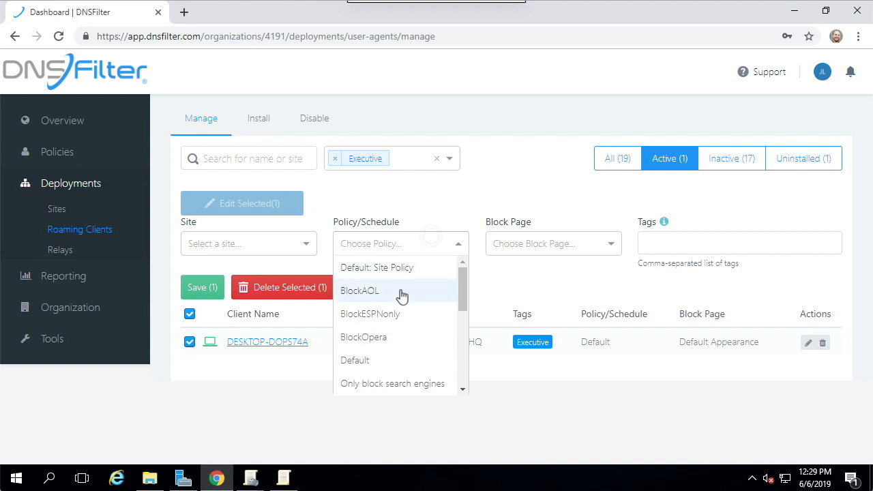
pyautogui.click(399, 320)
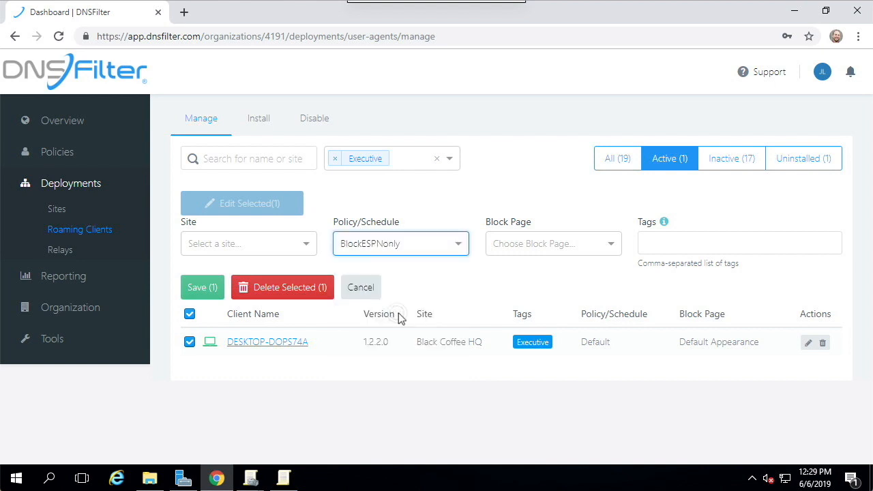
pyautogui.click(198, 287)
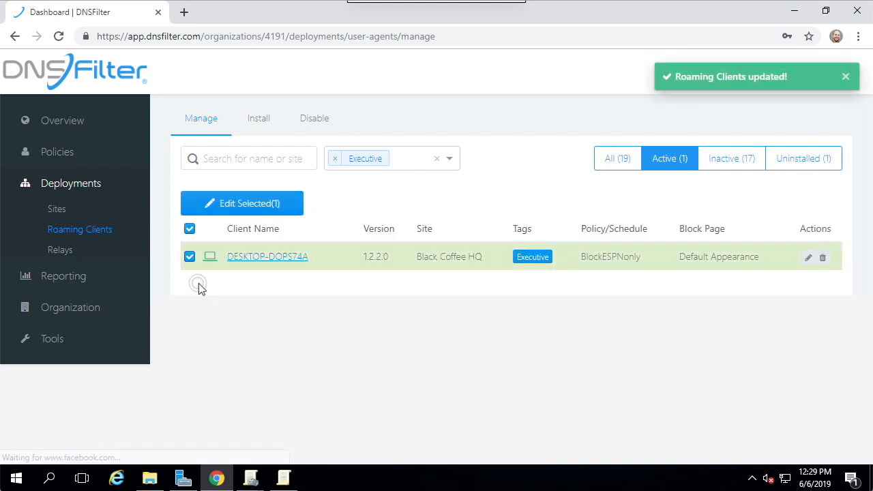